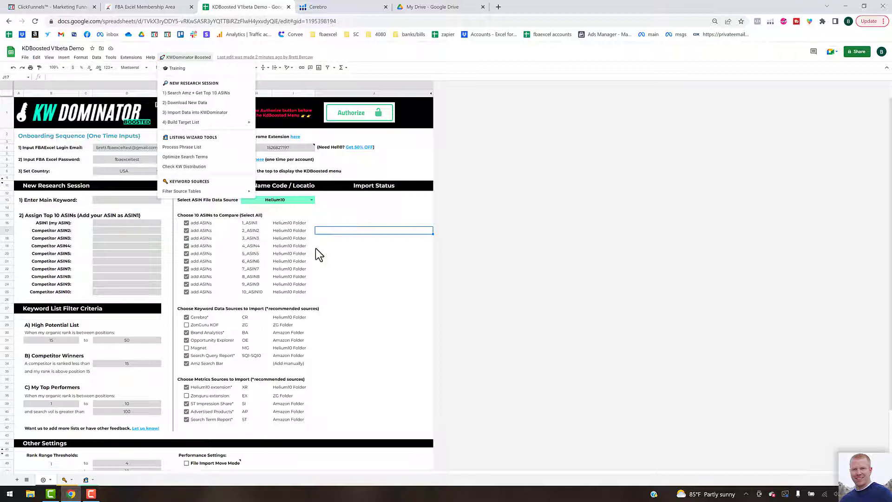
left_click(352, 263)
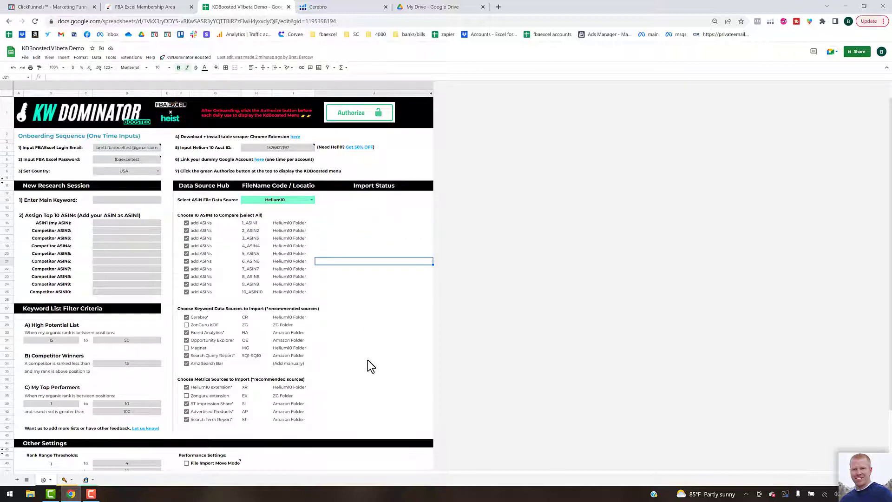
left_click(185, 57)
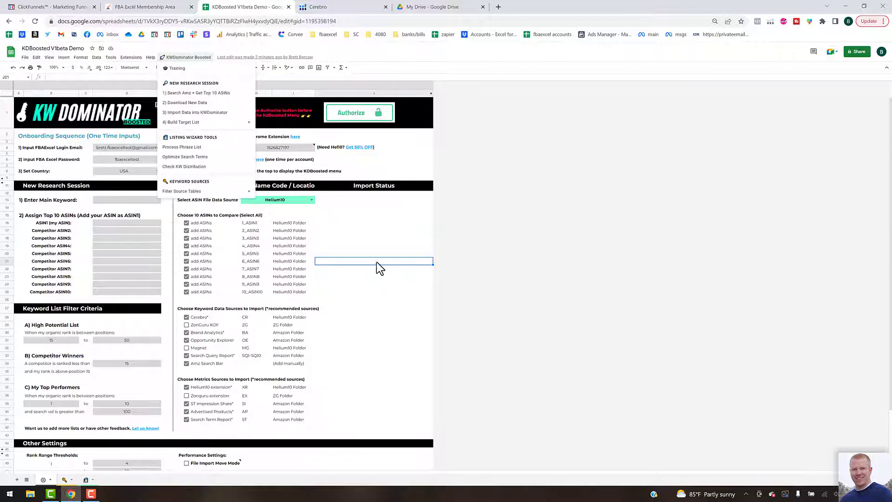
left_click(376, 285)
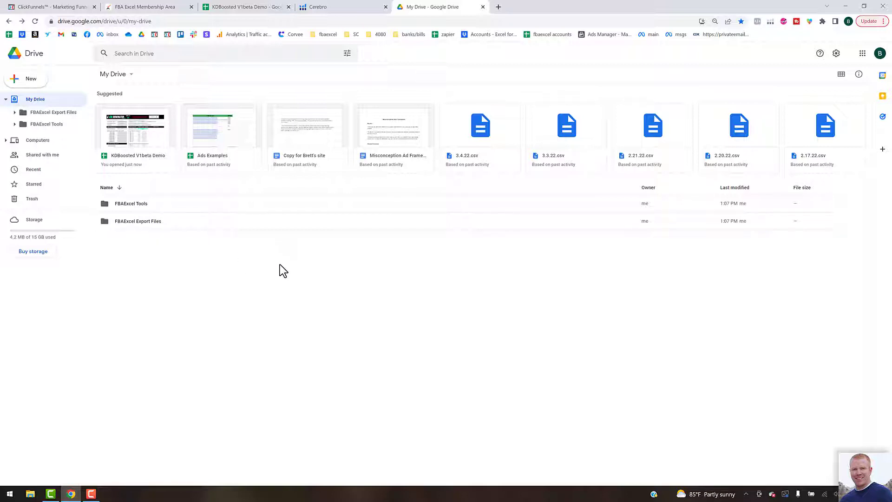
Browse Google Drive from FBAExcel Tools through Keyword Dominator into the KW Sources - New folder.
double_click(152, 204)
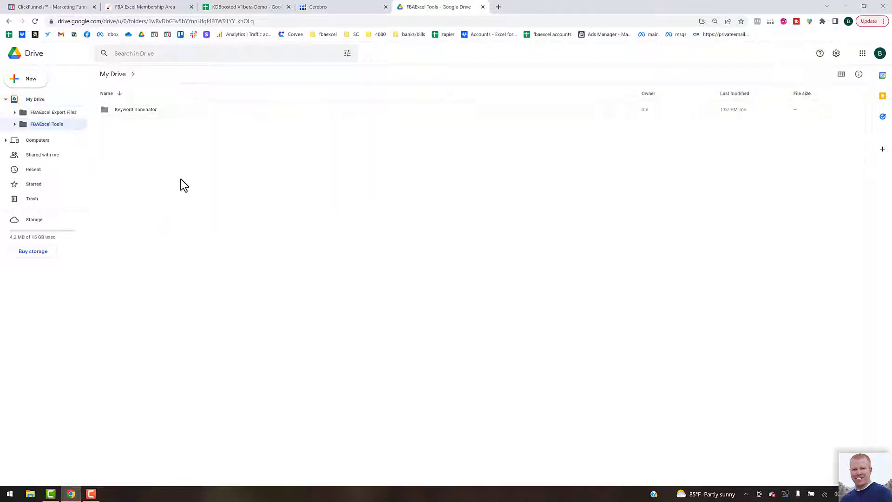
double_click(155, 111)
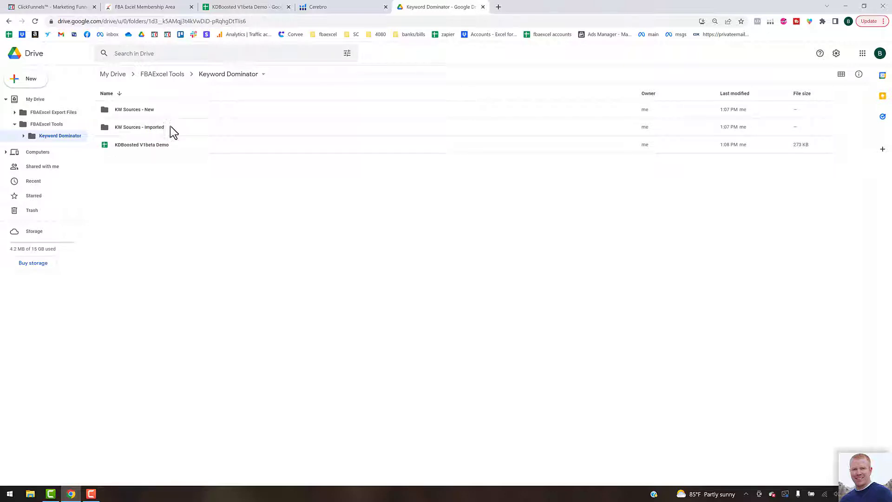
left_click(149, 110)
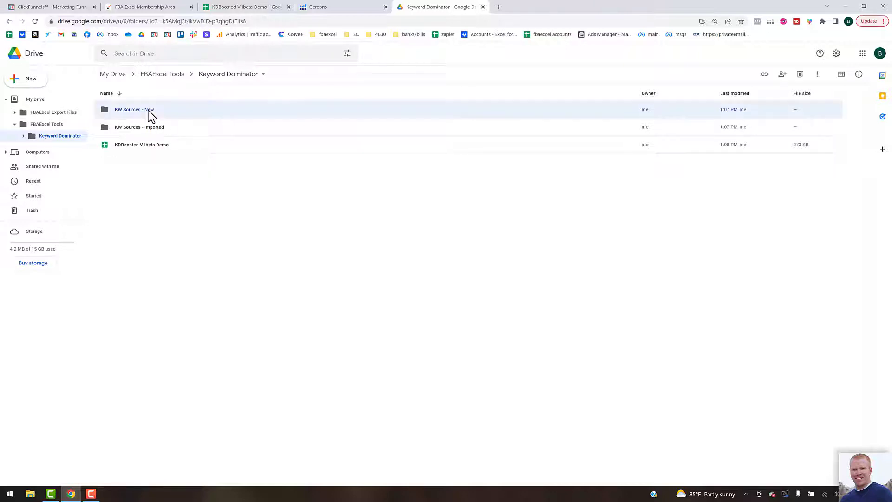
double_click(150, 111)
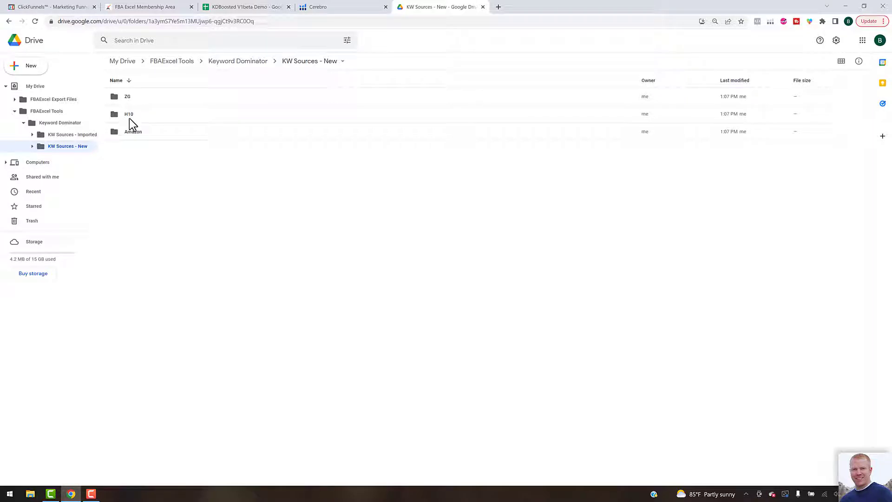
Review the spreadsheet's Helium 10 account ID and ASIN file data source options, and locate the account ID in the Cerebro page address.
left_click(238, 7)
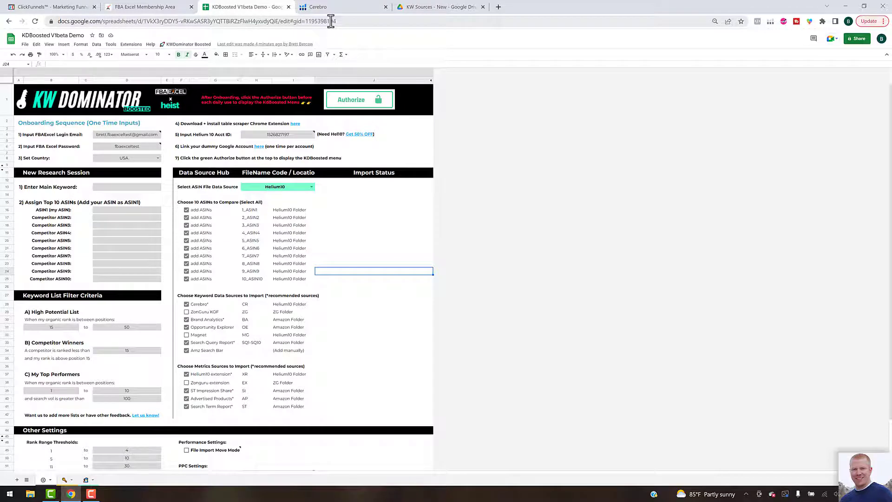
mouse_move(284, 138)
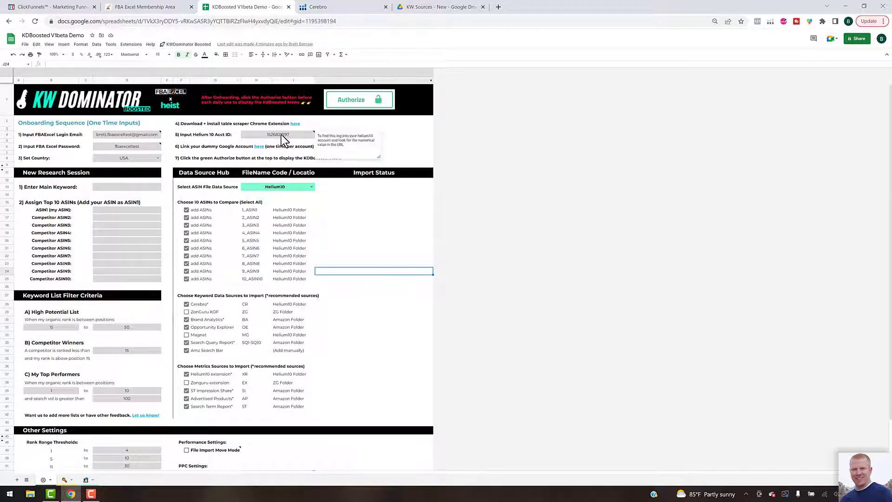
left_click(303, 134)
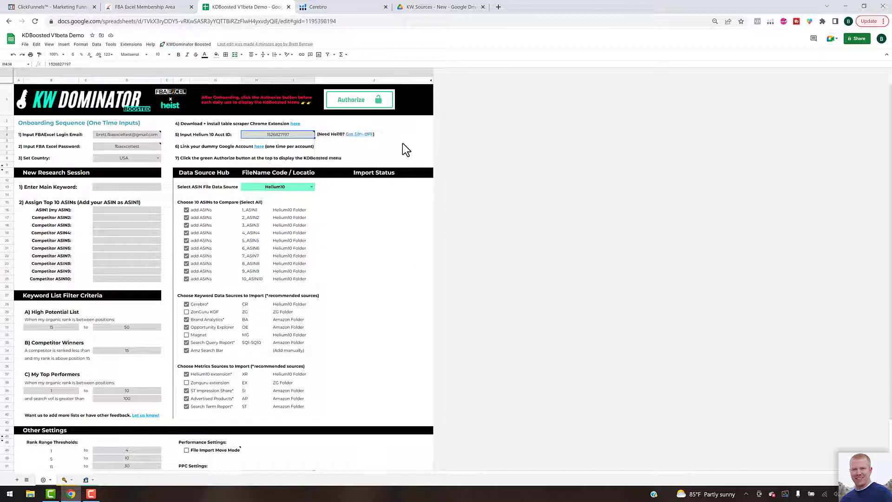
left_click(312, 187)
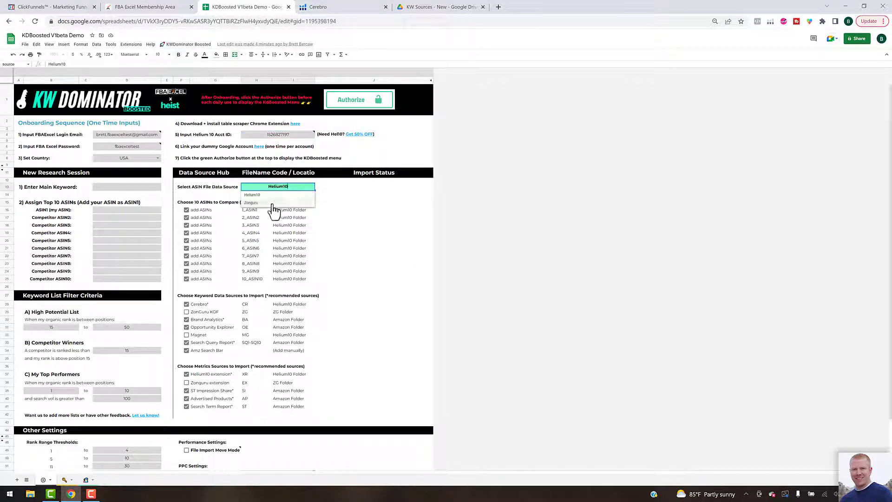
left_click(325, 188)
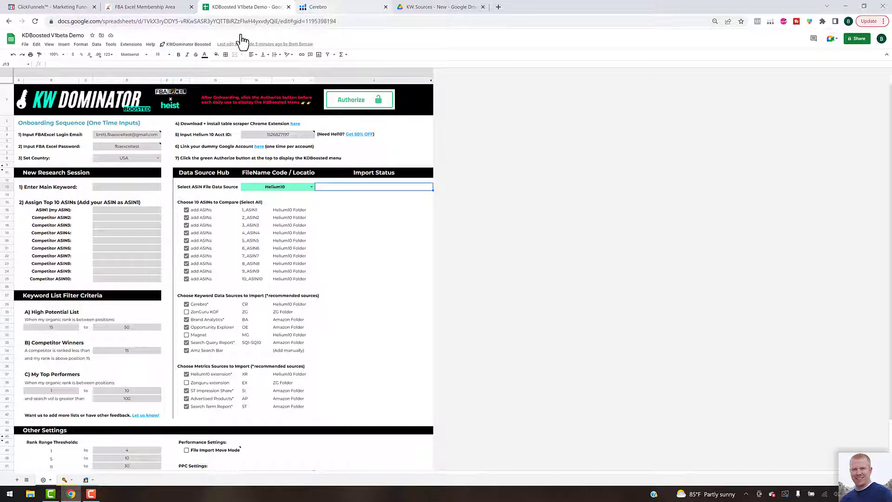
left_click(311, 7)
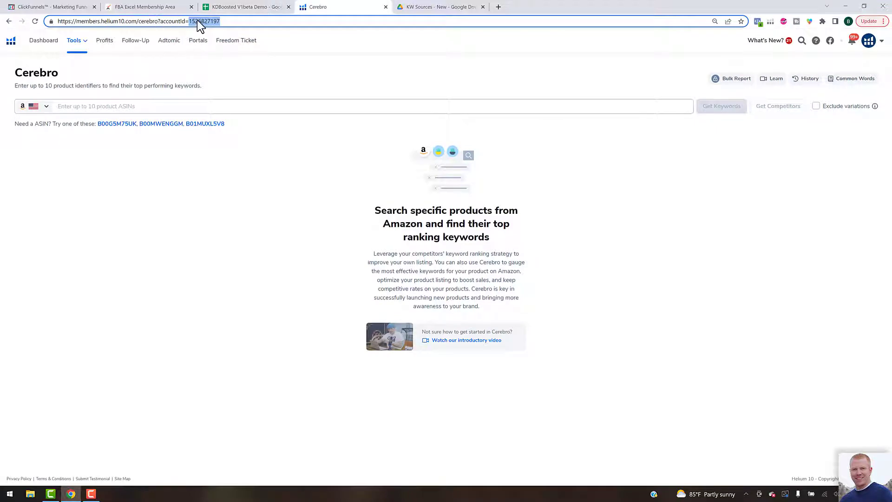
left_click(248, 7)
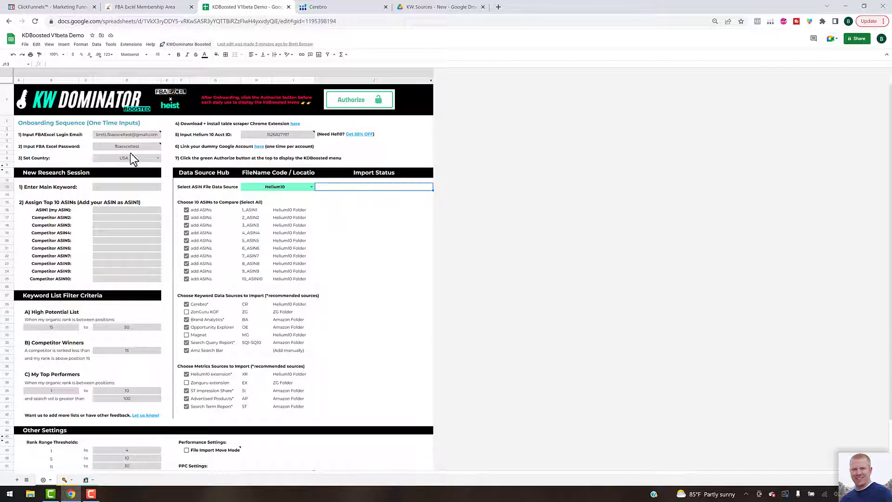
Enter "golf travel case" as the main keyword and run Search Amz + Get Top 10 ASINs.
left_click(148, 188)
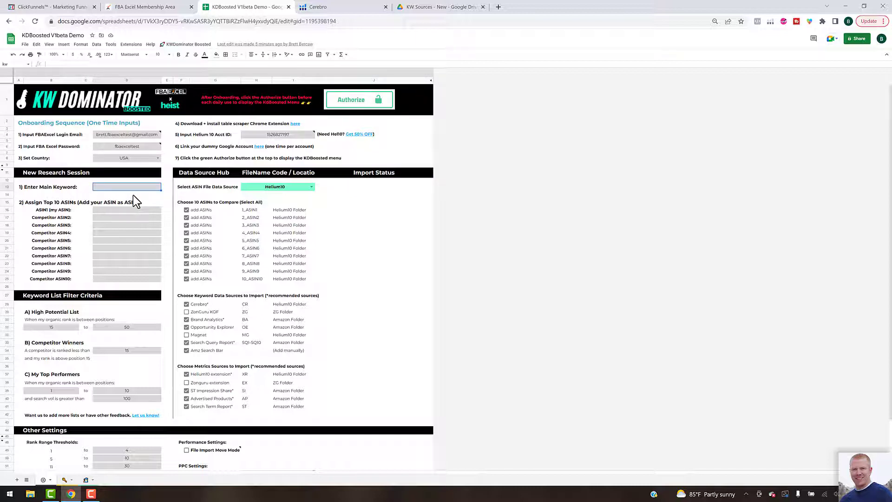
type("golf travel case")
key("Return")
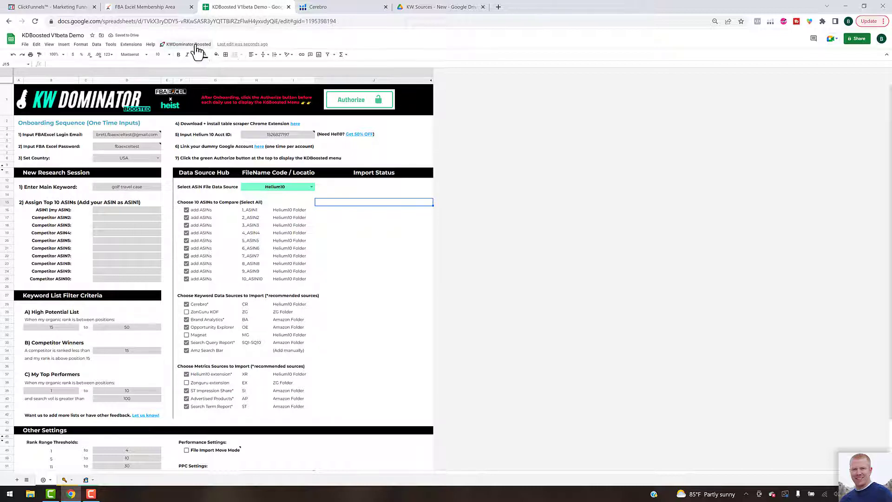
left_click(196, 45)
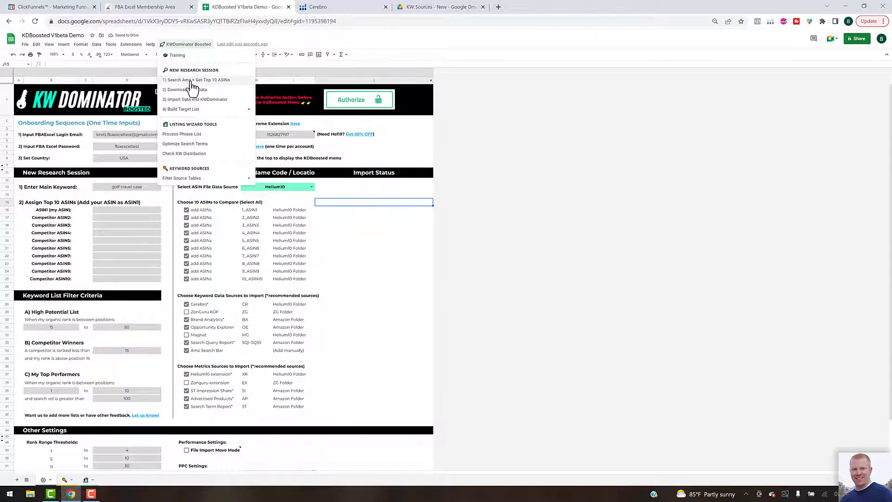
left_click(192, 80)
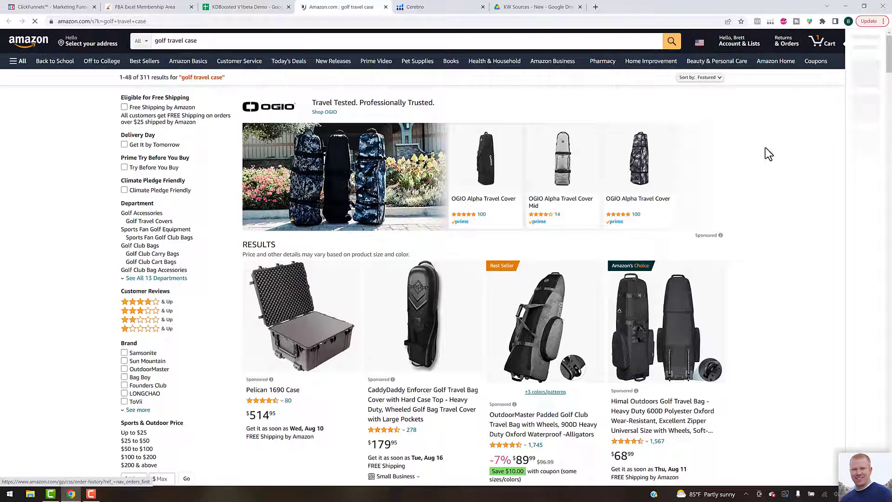
Look through the Amazon results for golf travel case and launch Helium 10 Xray on them.
scroll(346, 234, "down", 3)
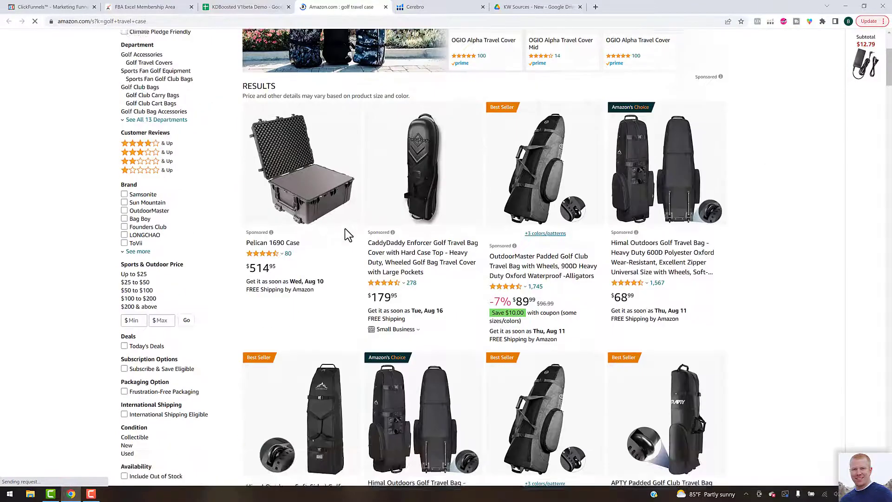
scroll(346, 227, "down", 2)
scroll(349, 225, "up", 5)
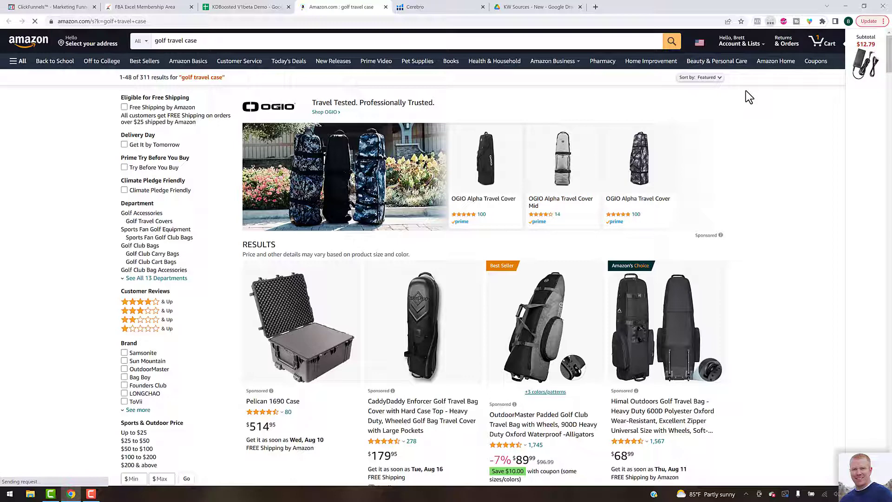
left_click(771, 25)
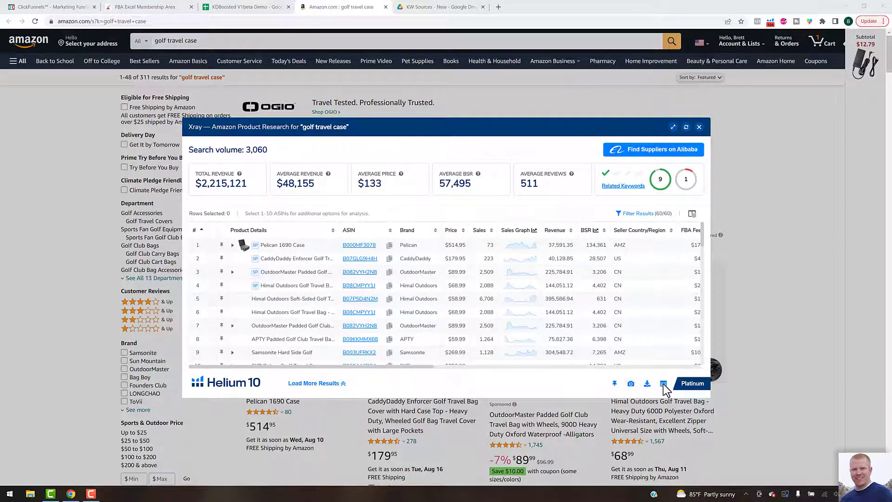
Hide sponsored products from the Xray results and sort the remaining products by revenue, highest first.
left_click(633, 215)
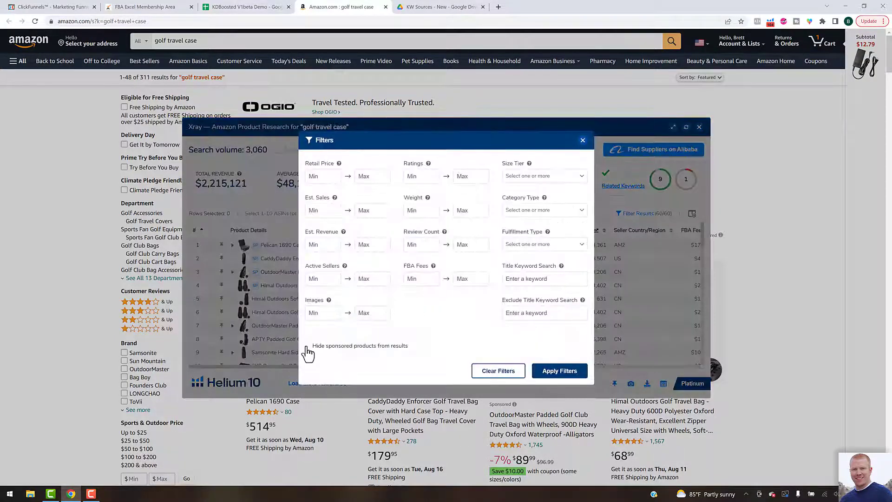
left_click(395, 346)
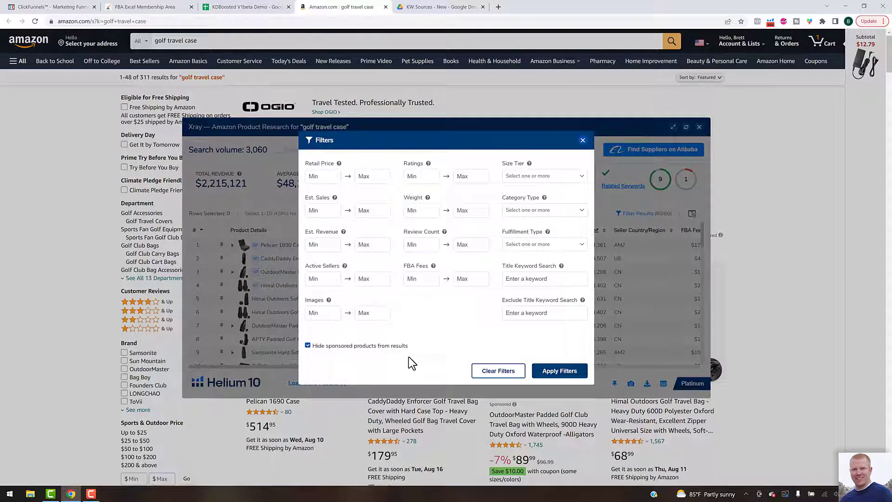
left_click(547, 375)
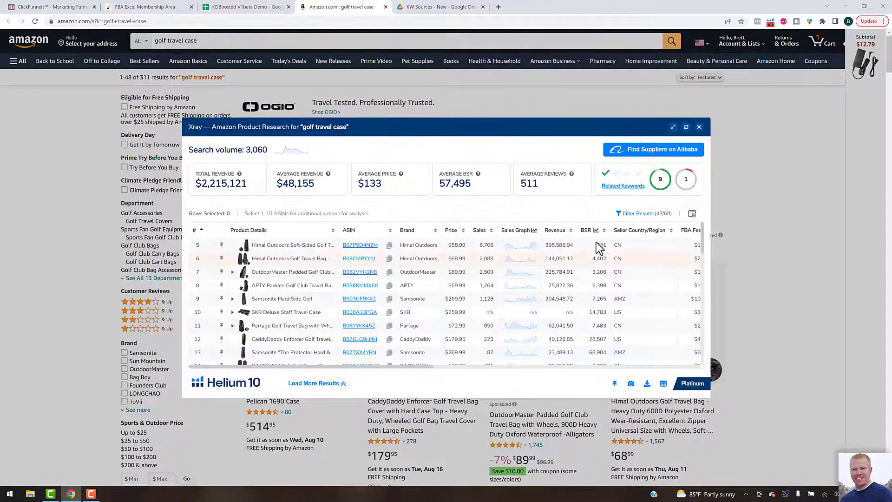
left_click(563, 229)
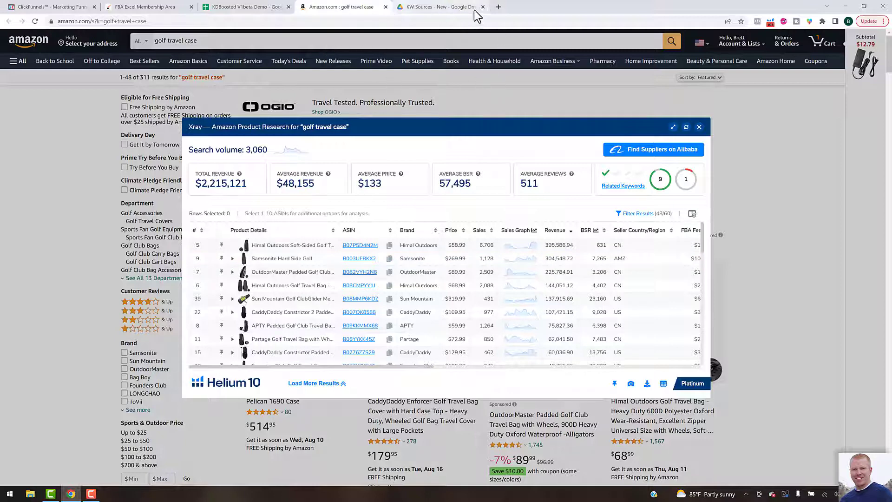
Detach the KDBoosted V1beta Demo spreadsheet into its own window and arrange it side by side with the Amazon window.
left_click_drag(236, 22, 223, 44)
left_click_drag(29, 127, 0, 139)
left_click(662, 266)
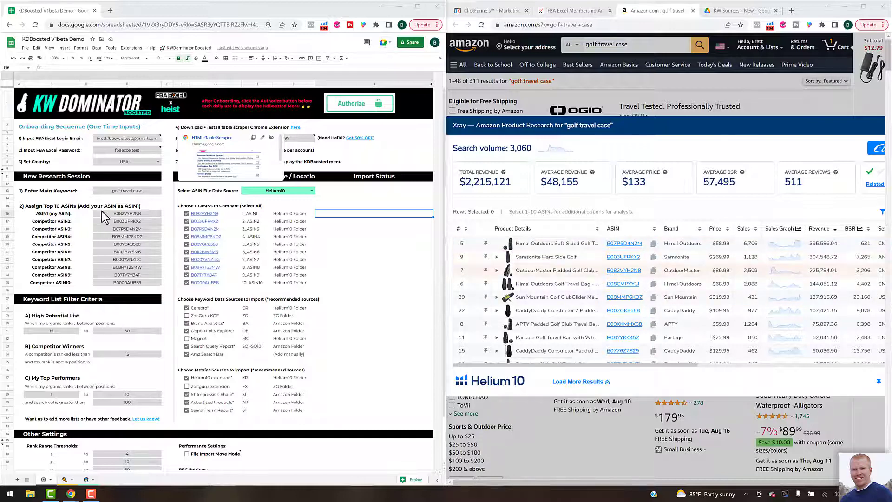
Select the spreadsheet's ASIN1 (my ASIN) cell and copy the OutdoorMaster product's ASIN, B082VYH2N8, from the Xray results.
left_click(130, 214)
left_click(130, 213)
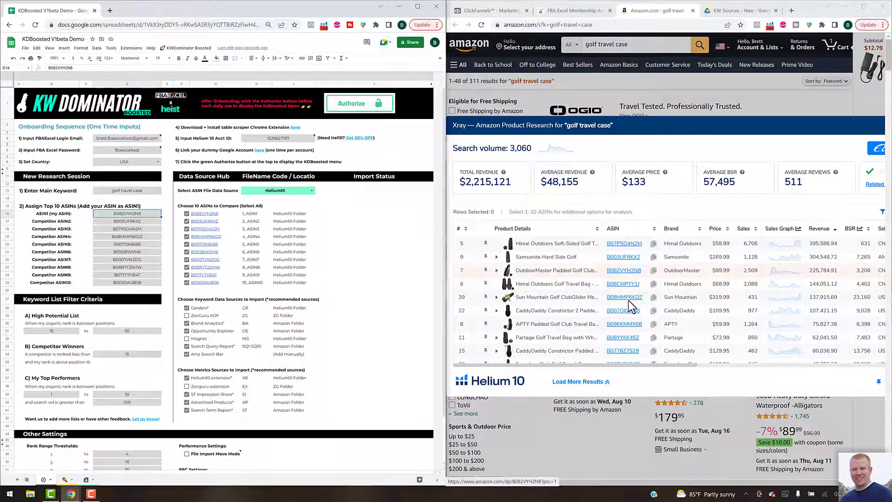
left_click(653, 270)
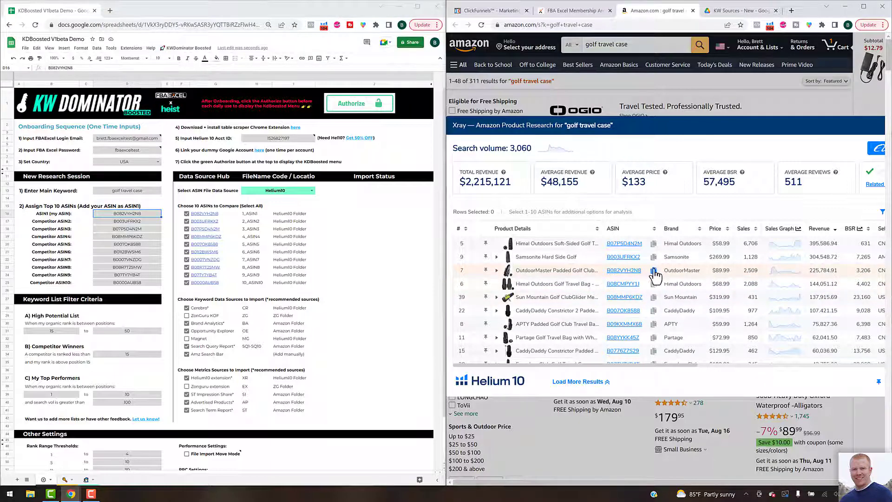
left_click(654, 270)
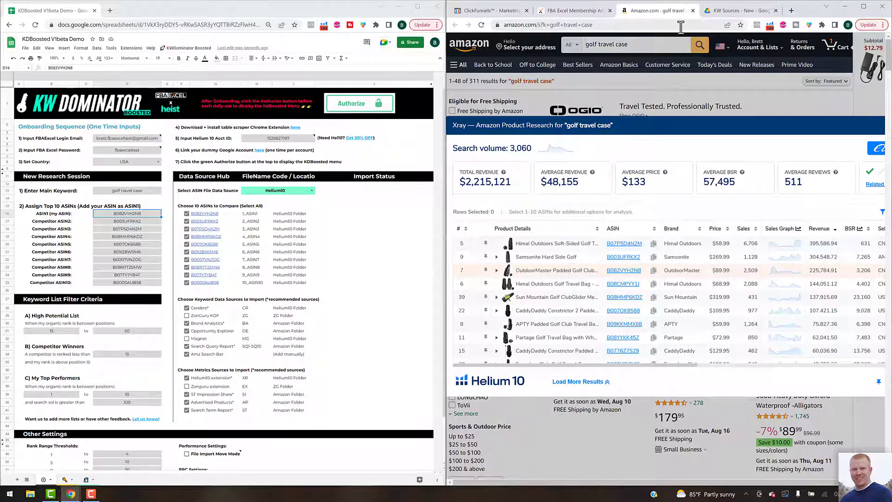
Close the Amazon results page and maximize the KDBoosted spreadsheet window.
key("ctrl+w")
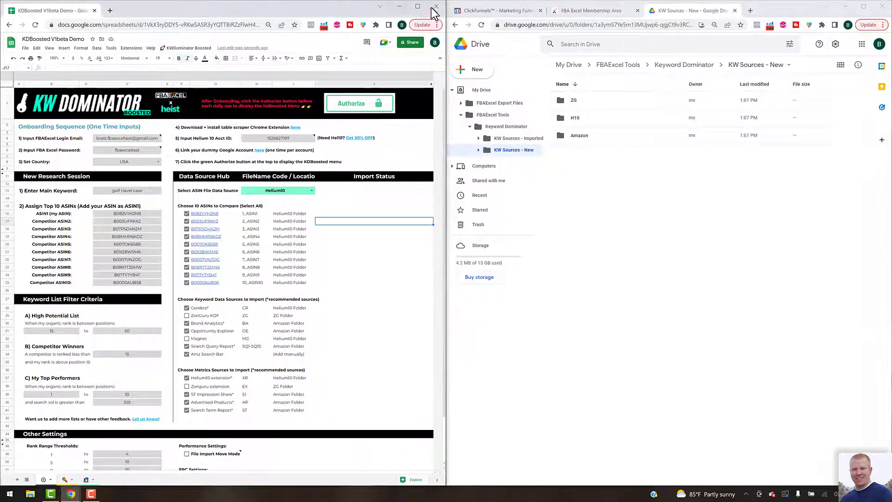
left_click(417, 7)
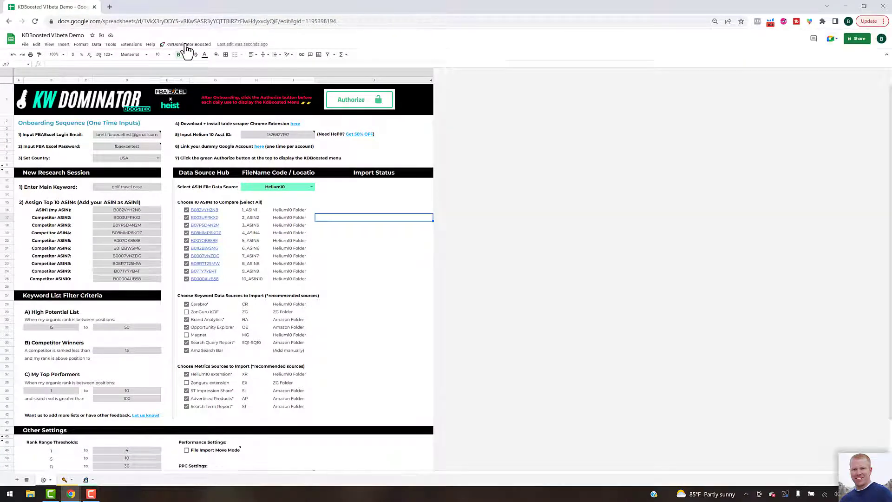
left_click(186, 44)
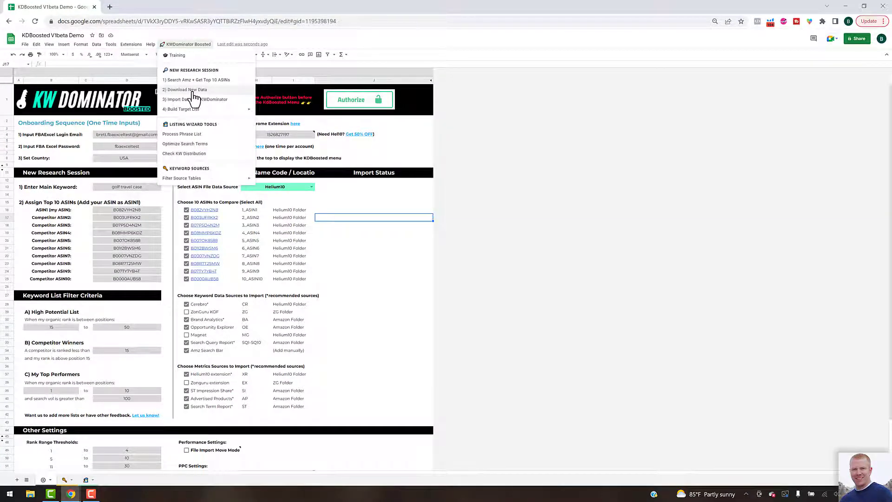
left_click(355, 232)
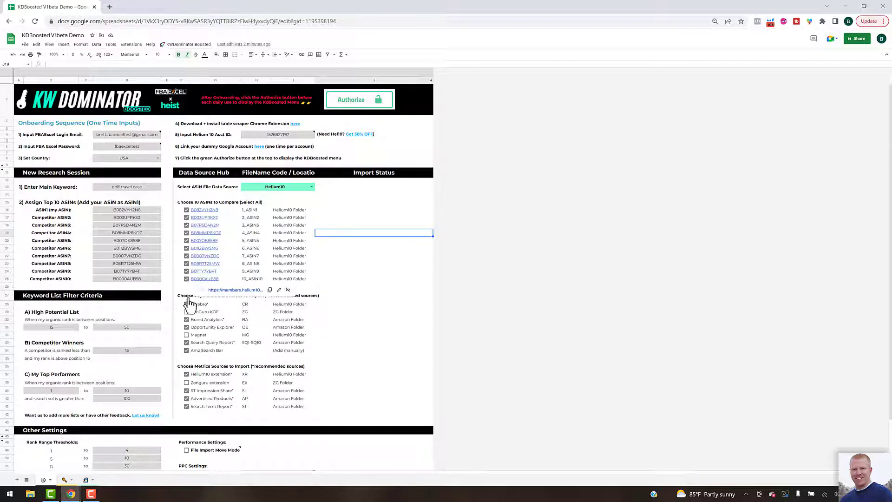
left_click(344, 282)
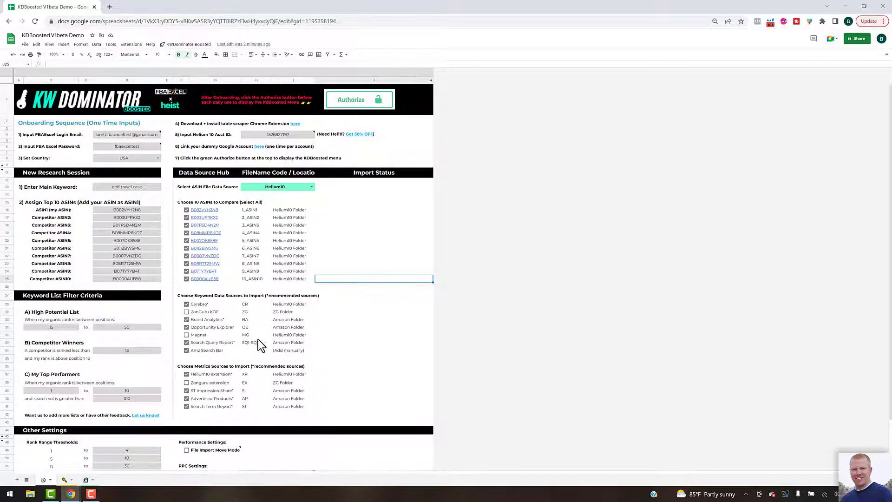
Run Download New Data from the KWDominator Boosted tool and go through the opened Helium 10 Scribbles pages until Cerebro is shown.
left_click(188, 44)
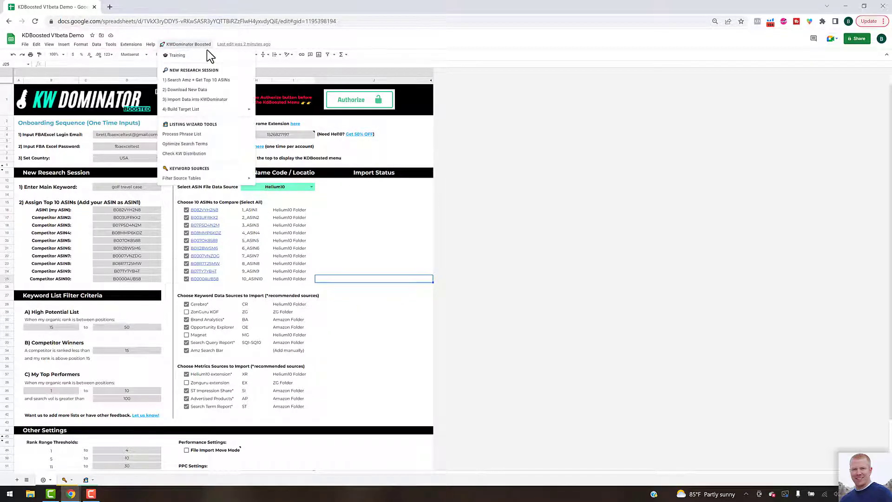
left_click(190, 90)
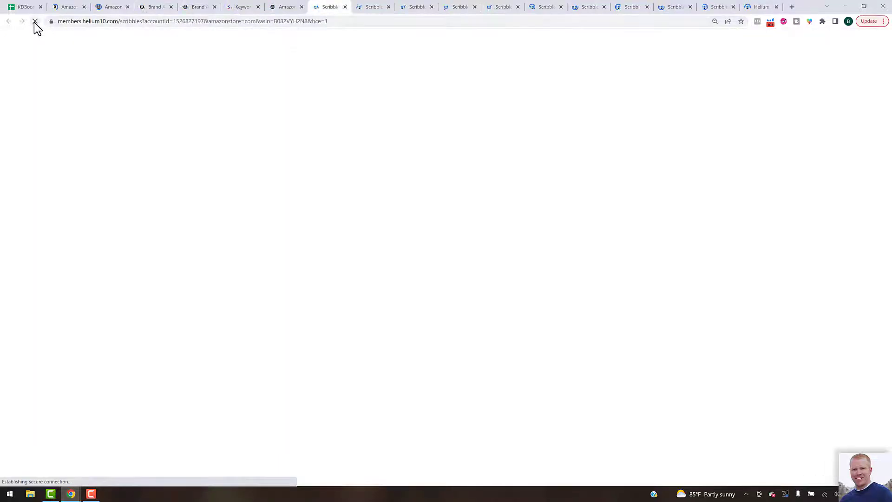
left_click(382, 9)
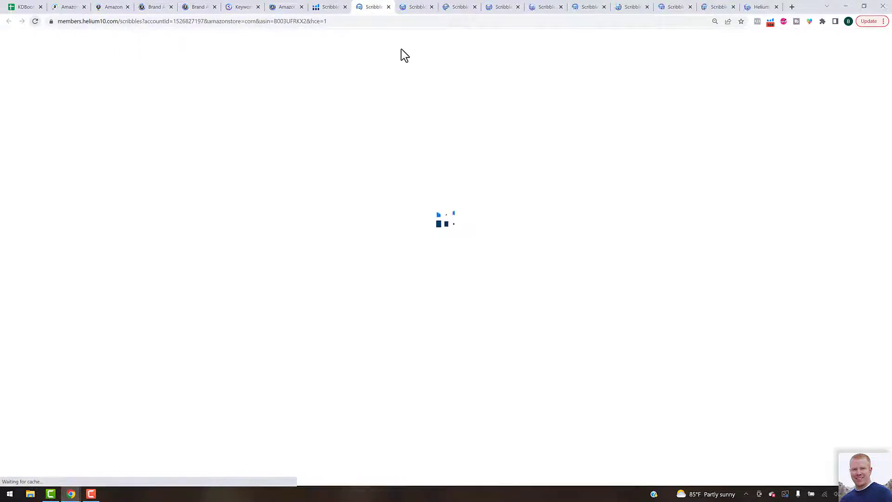
left_click(413, 9)
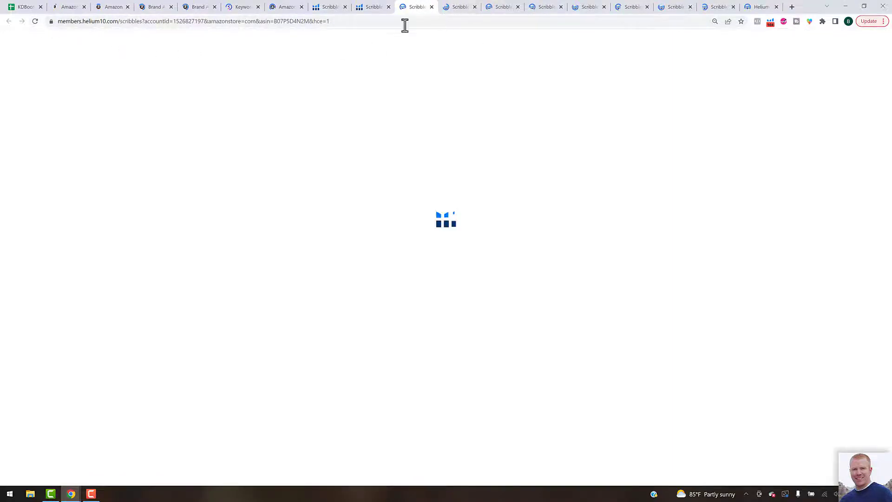
key("ctrl+Tab")
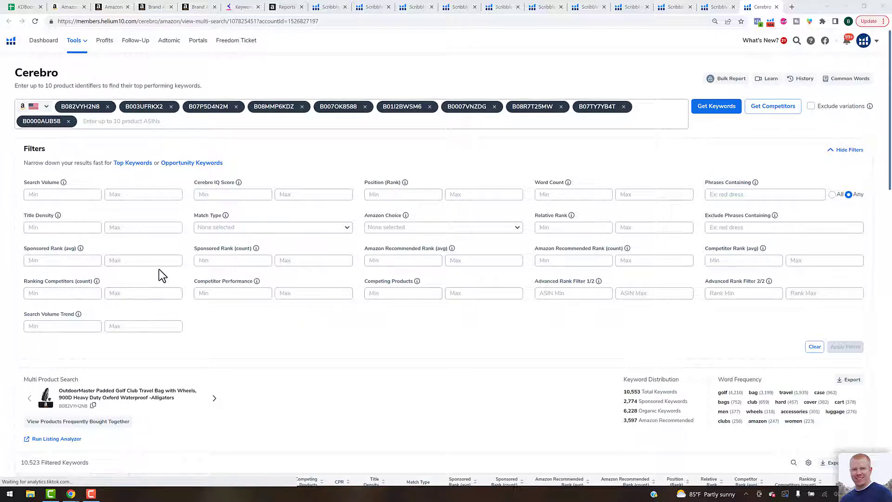
Filter the Cerebro keyword results by a minimum search volume of 300.
scroll(223, 342, "down", 1)
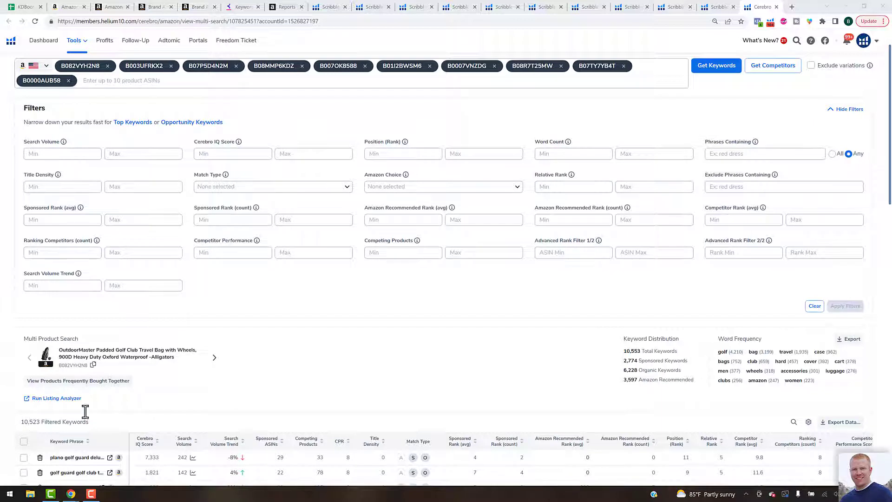
left_click(46, 154)
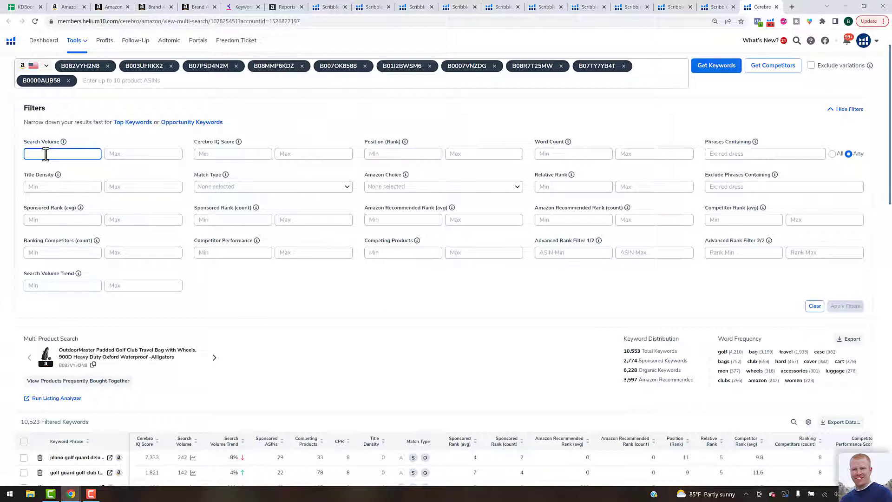
type("300")
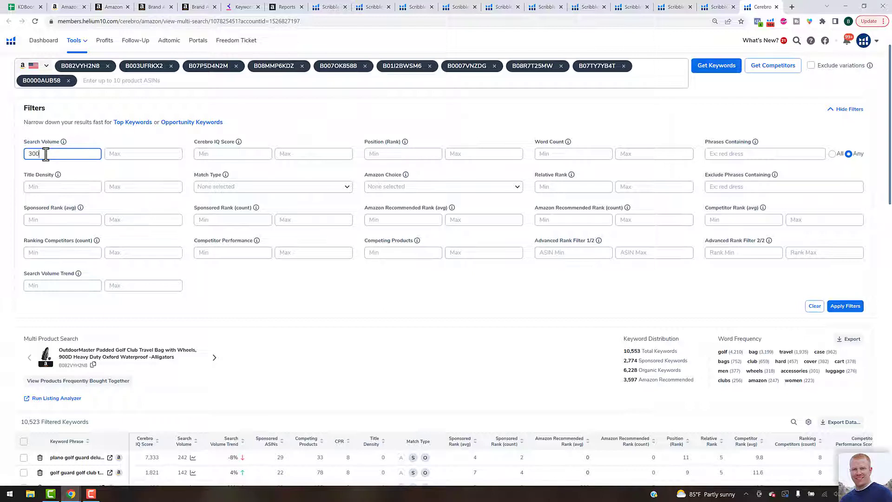
left_click(854, 309)
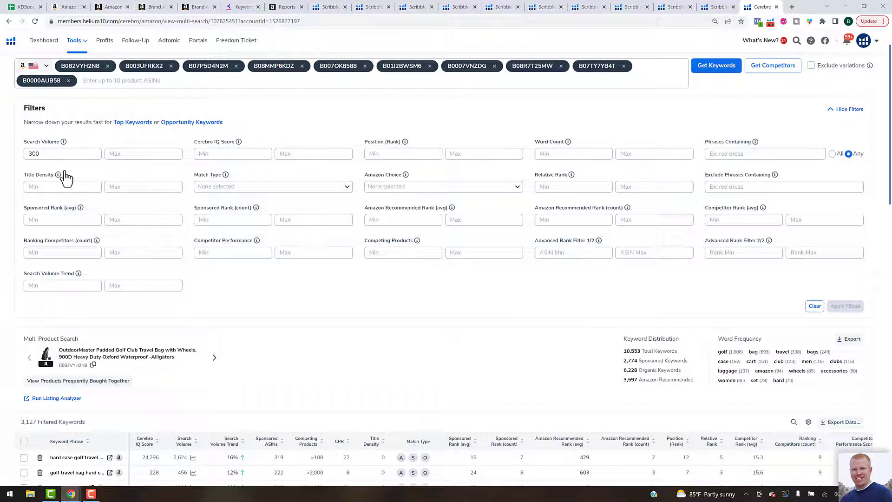
Raise the Cerebro minimum search volume filter to 400 and apply it.
double_click(28, 154)
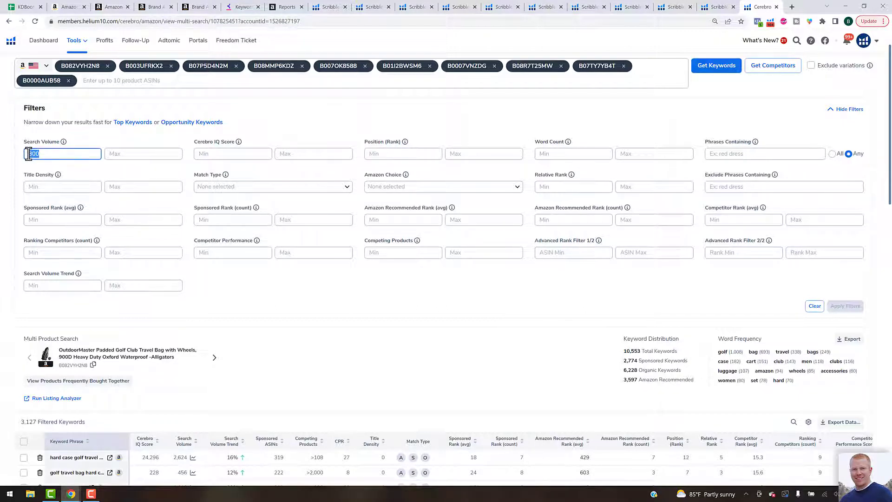
type("400")
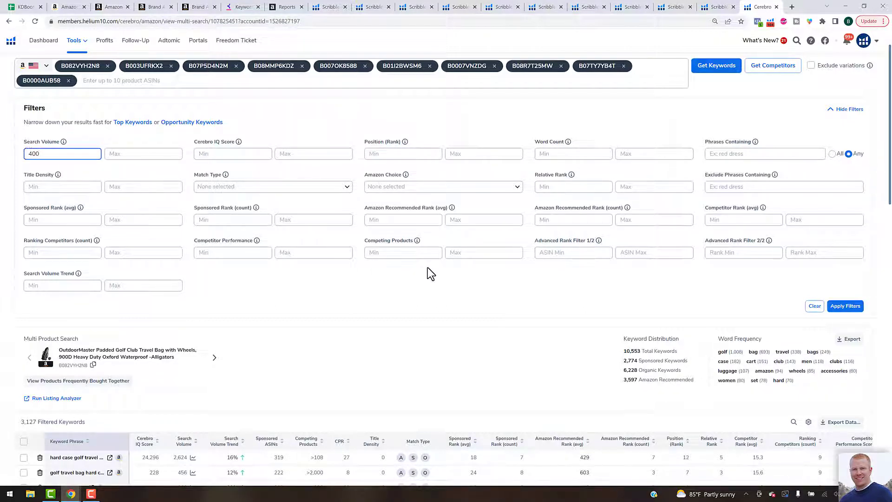
left_click(847, 308)
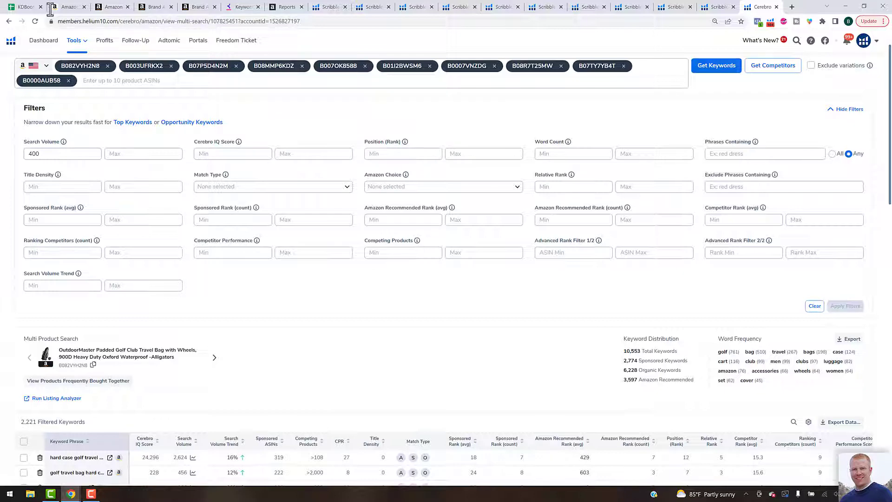
Widen the Location column in the KDBoosted spreadsheet and review the file name codes for ASIN1, Cerebro, Brand Analytics and Search Query Report.
left_click(28, 7)
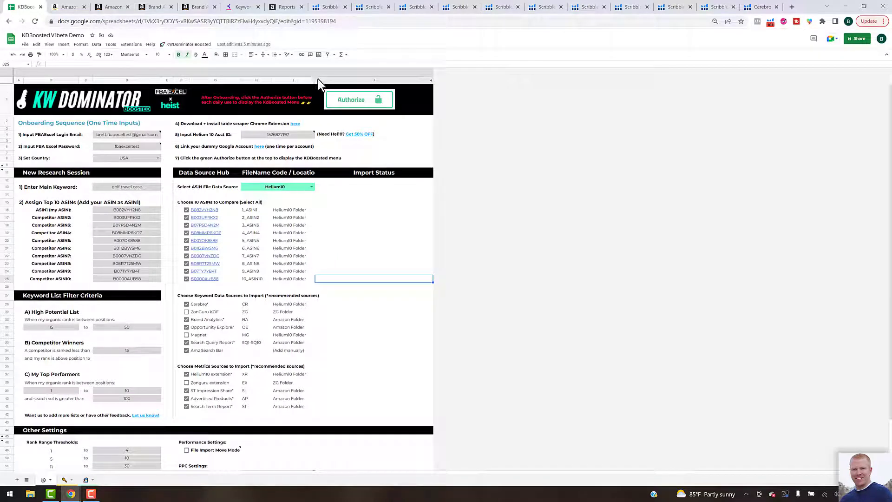
left_click_drag(314, 79, 320, 80)
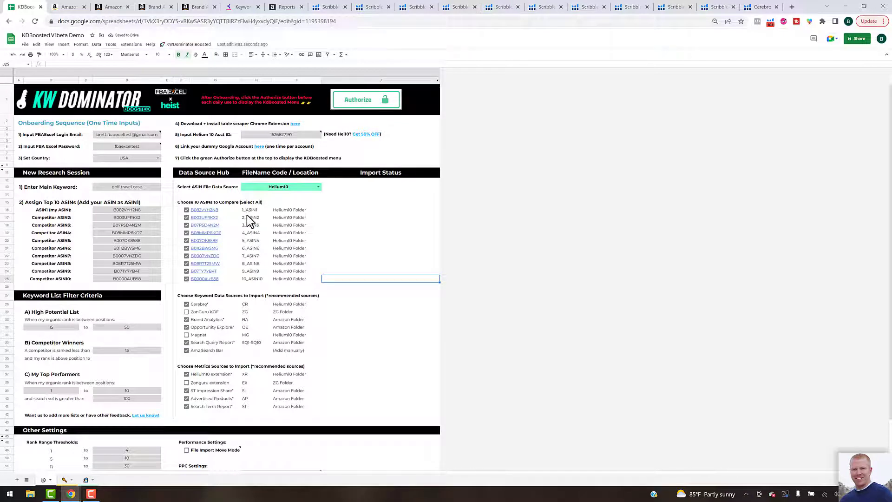
left_click(247, 211)
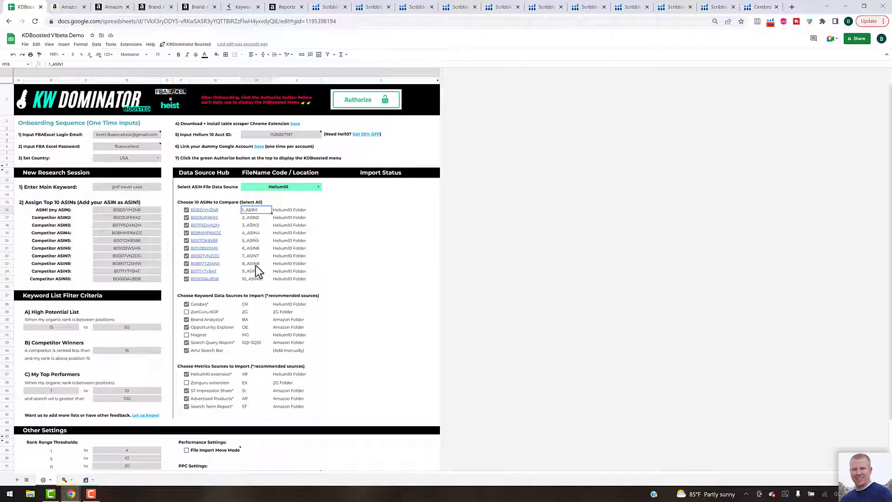
left_click(255, 307)
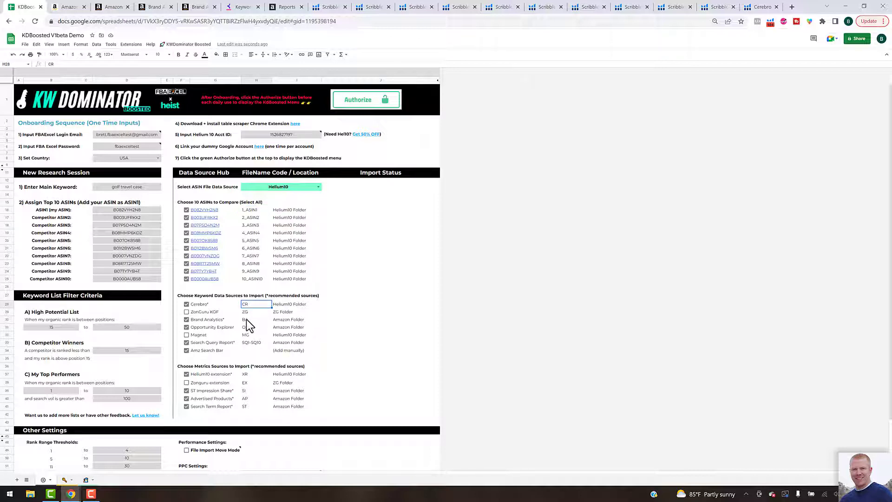
left_click(247, 320)
left_click(259, 344)
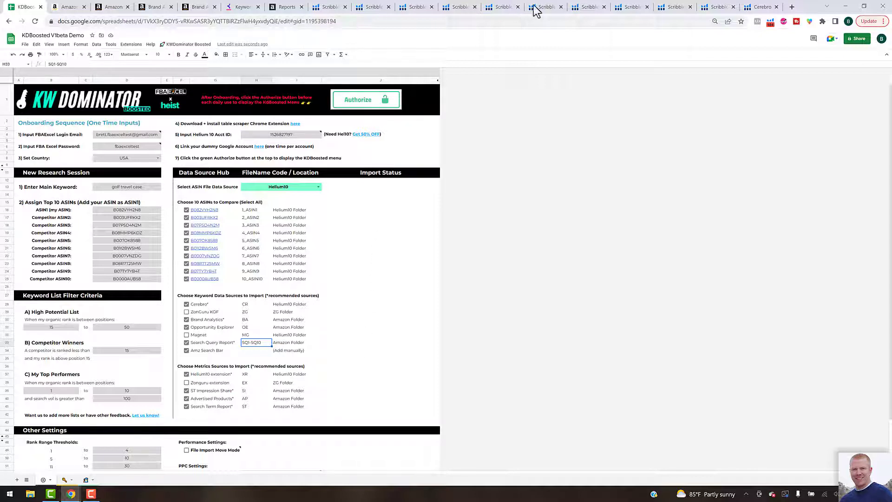
Check in Chrome's download settings whether it asks where to save each file, and return to the Cerebro page.
left_click(762, 8)
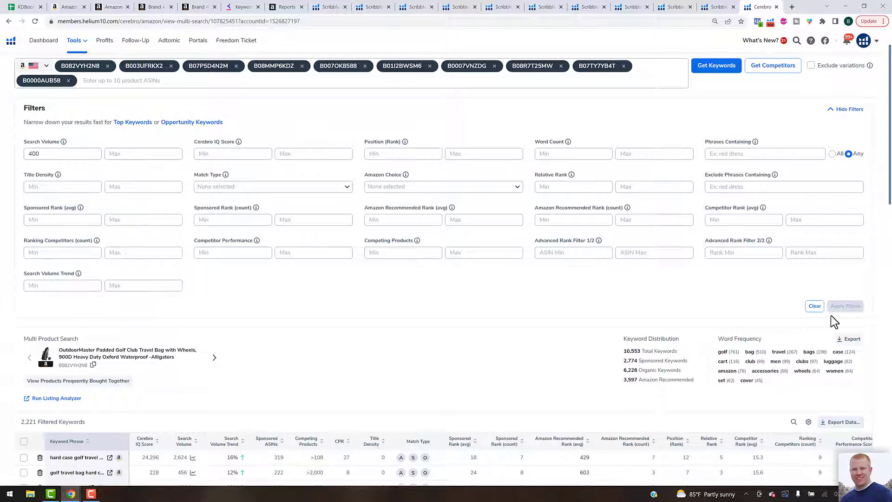
left_click(883, 21)
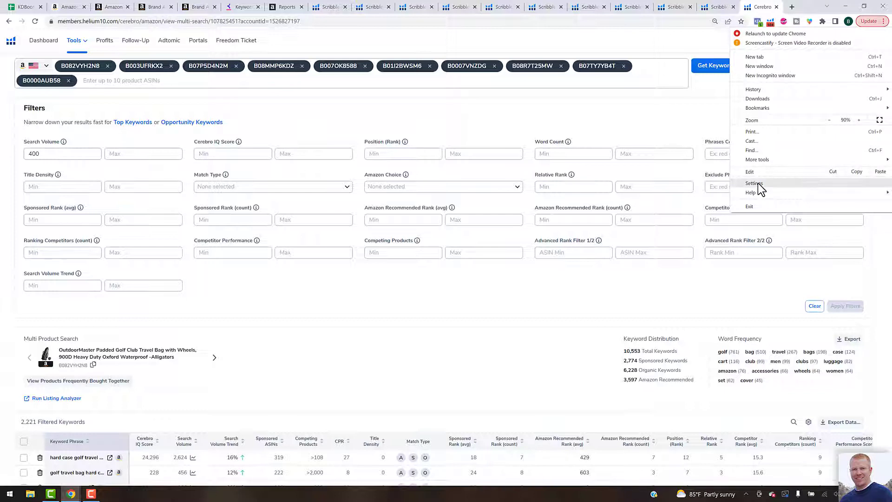
left_click(711, 186)
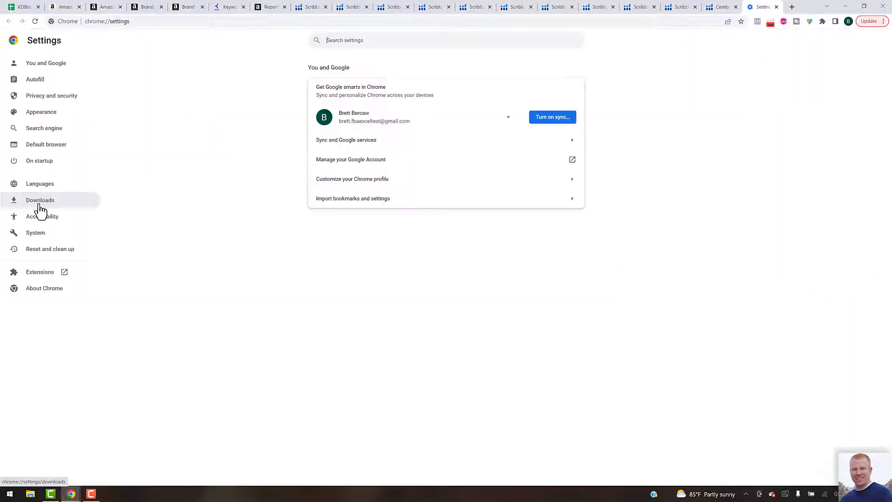
left_click(37, 201)
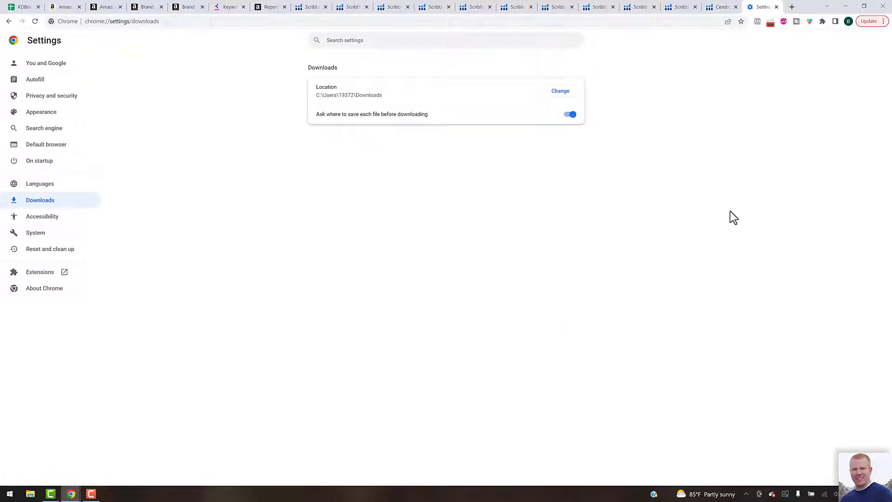
left_click(776, 8)
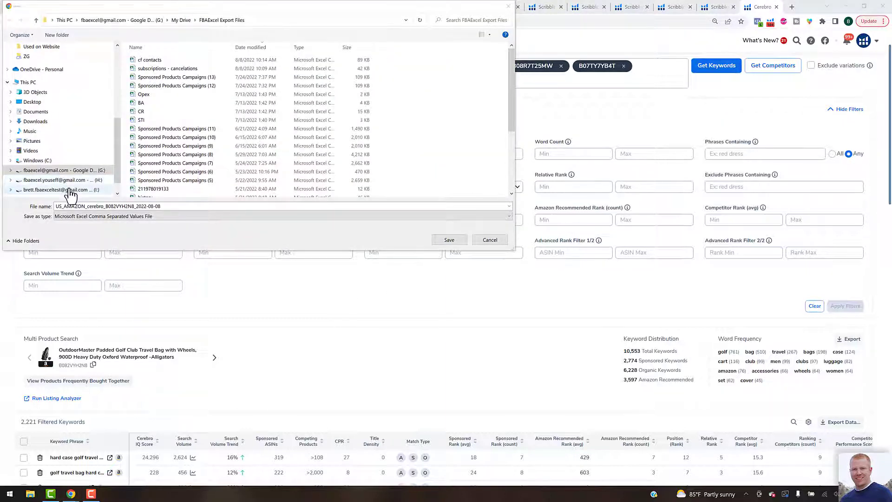
Export the filtered Cerebro data and browse the test account's Google Drive to My Drive > FBAExcel Tools > Keyword Dominator > KW Sources - New.
left_click(70, 190)
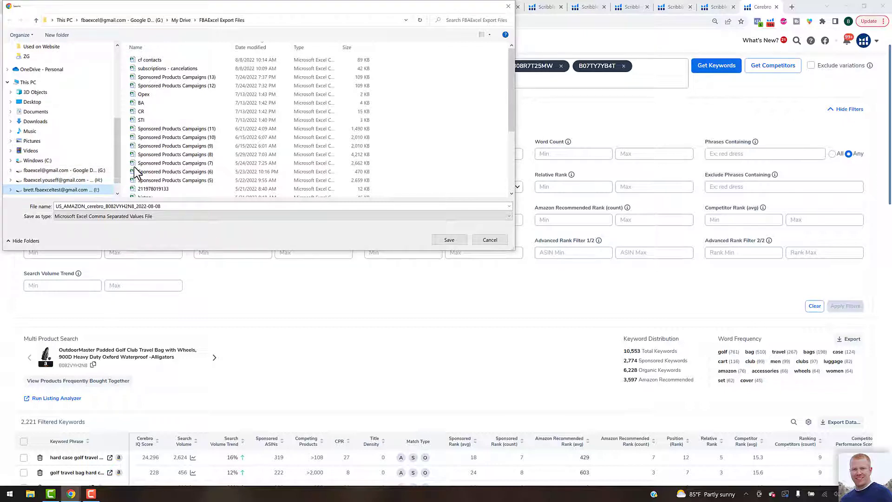
left_click(153, 61)
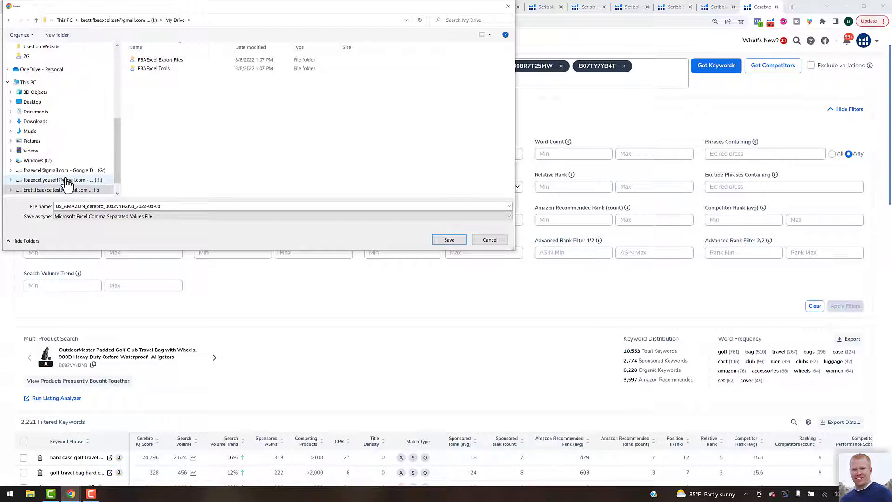
double_click(168, 69)
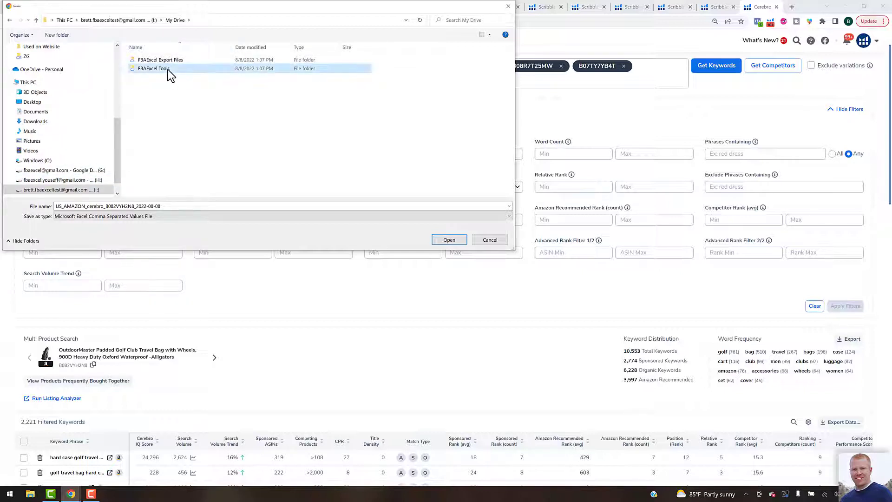
left_click(164, 64)
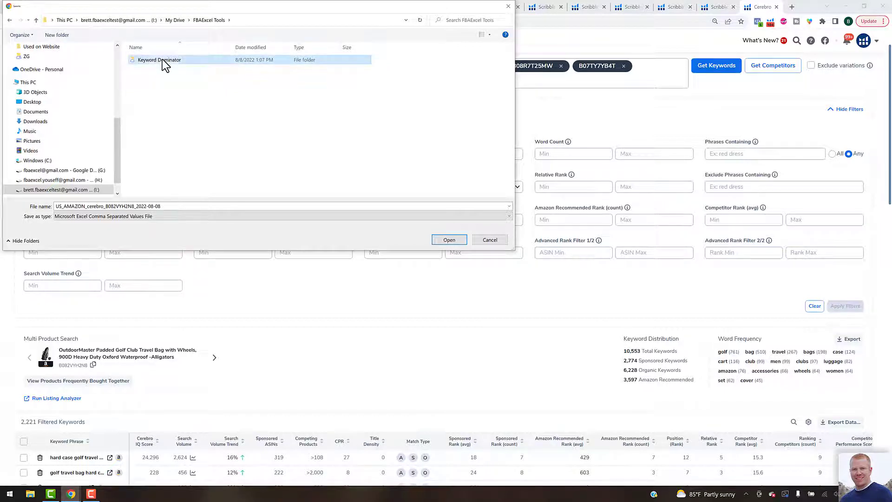
key("Return")
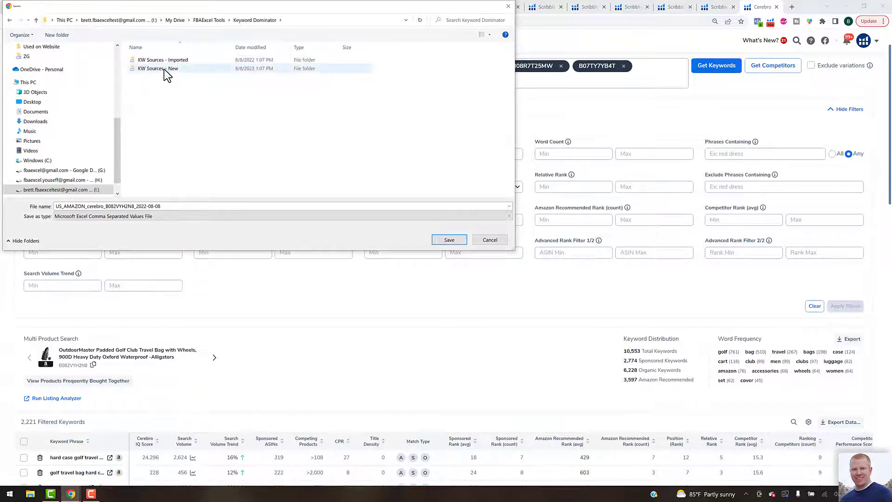
left_click(163, 69)
key("Return")
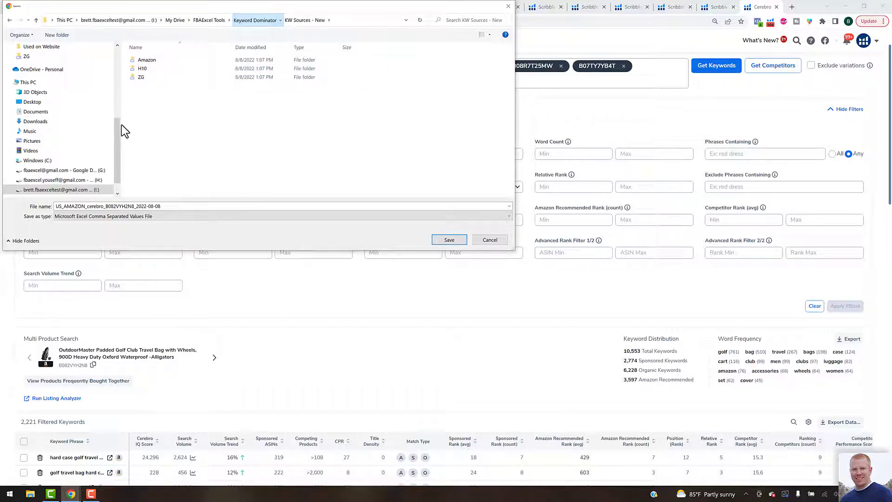
Go back to the Keyword Dominator folder and reopen KW Sources - New from its pinned quick access shortcut.
left_click_drag(117, 128, 116, 105)
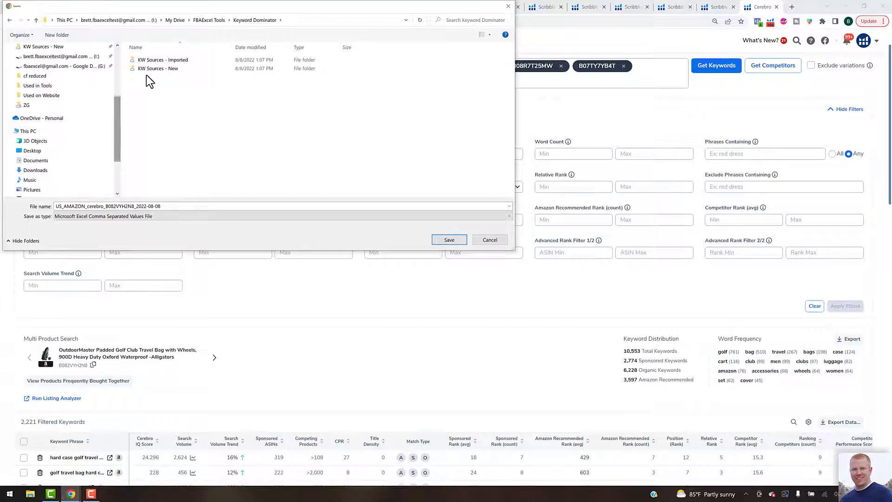
left_click(135, 71)
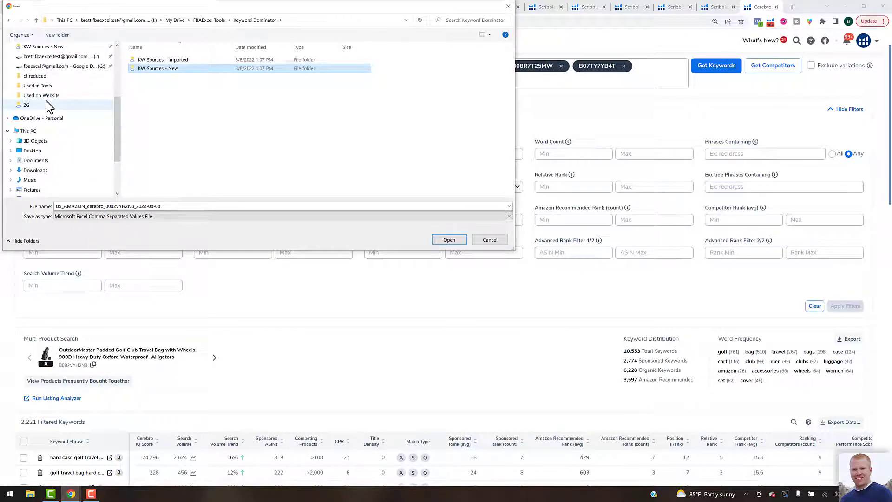
scroll(85, 129, "up", 2)
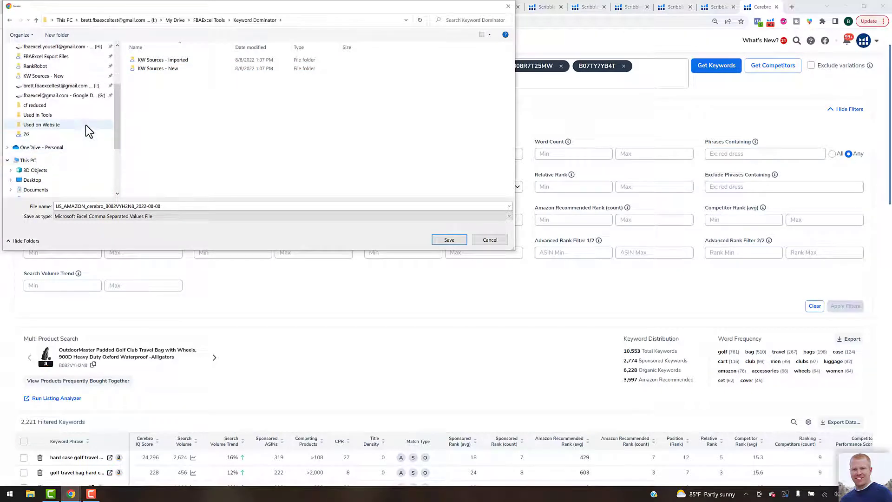
scroll(85, 124, "up", 1)
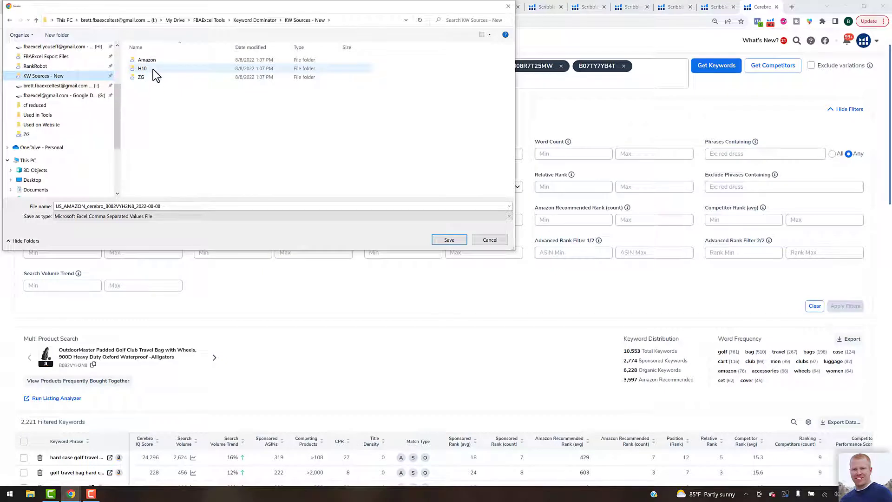
Save the Cerebro export as CR in the H10 folder.
left_click(150, 70)
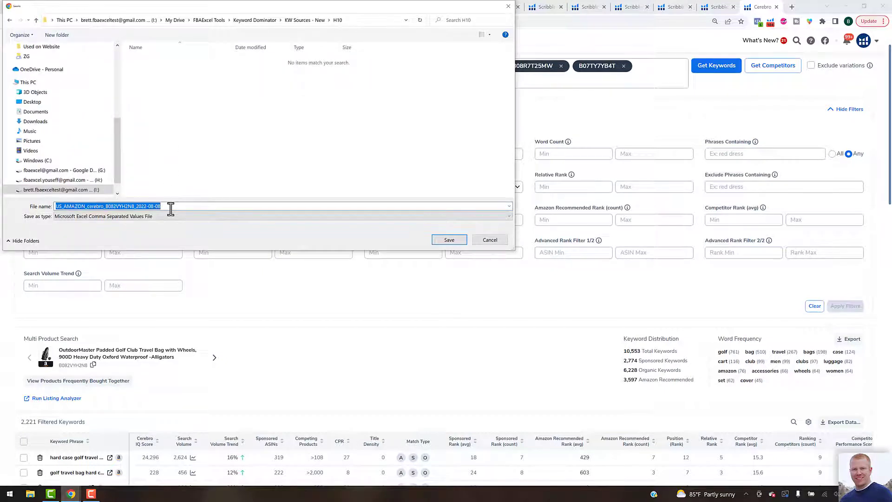
type("CR")
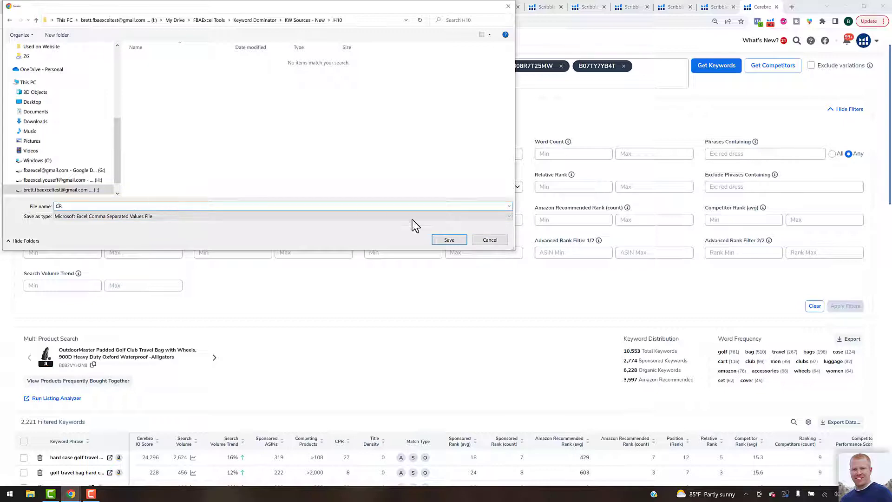
left_click(443, 239)
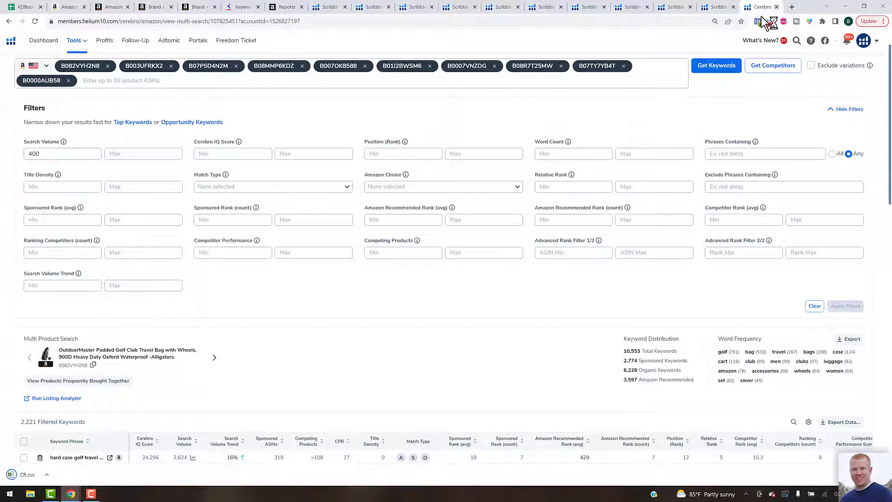
Run Helium 10 Xray on the Amazon "golf travel case" results and save its CSV export as XR in the H10 folder.
key("ctrl+w")
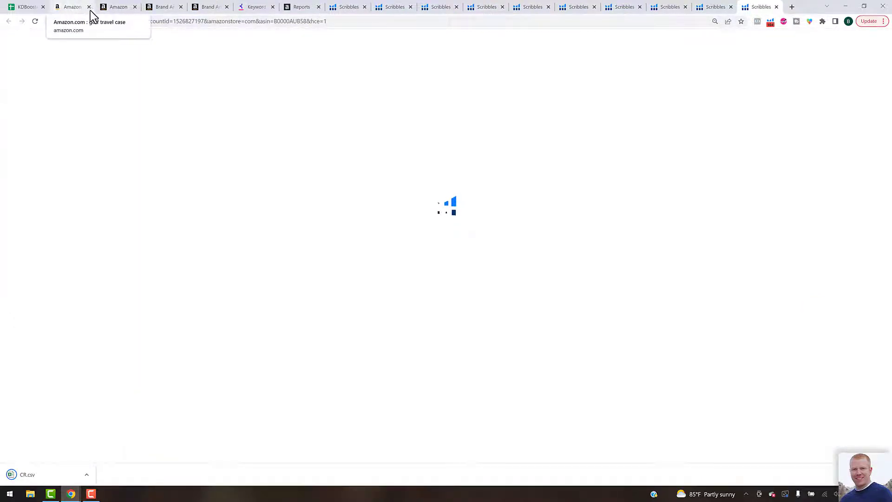
left_click(70, 10)
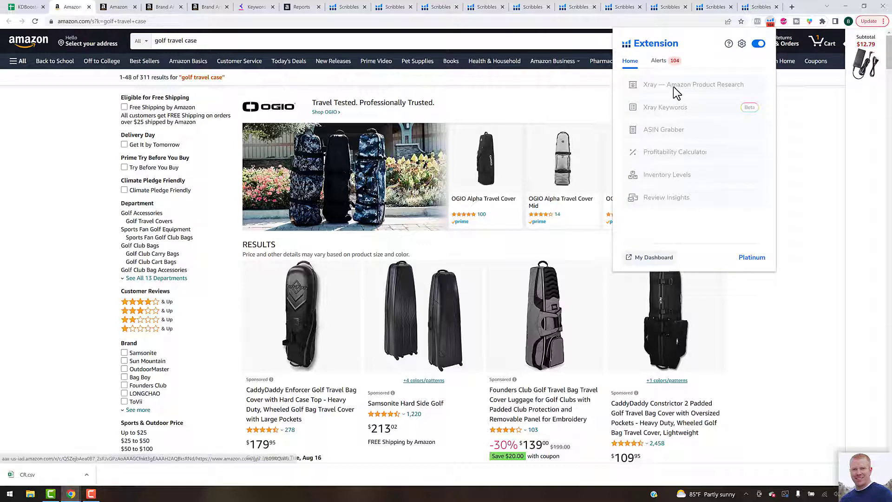
left_click(604, 119)
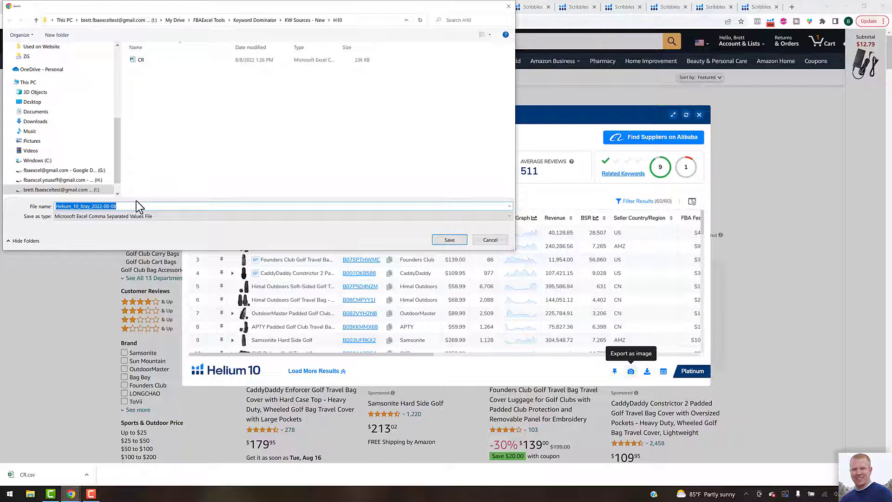
type("XR")
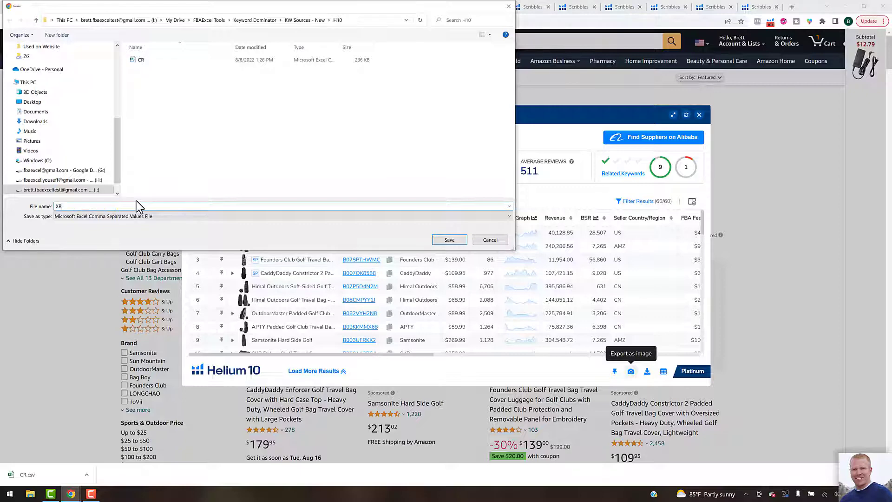
left_click(448, 239)
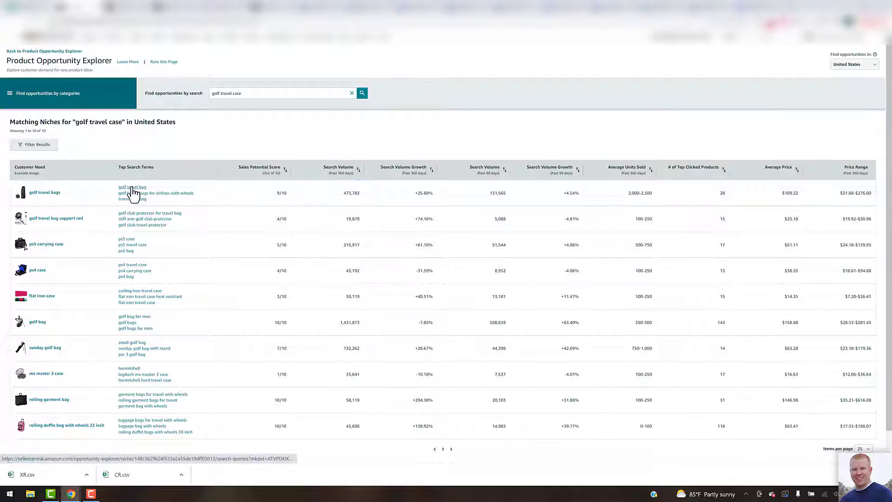
Scrape the golf travel bags niche's search terms table to a text file named OE in the Amazon folder.
left_click(170, 193)
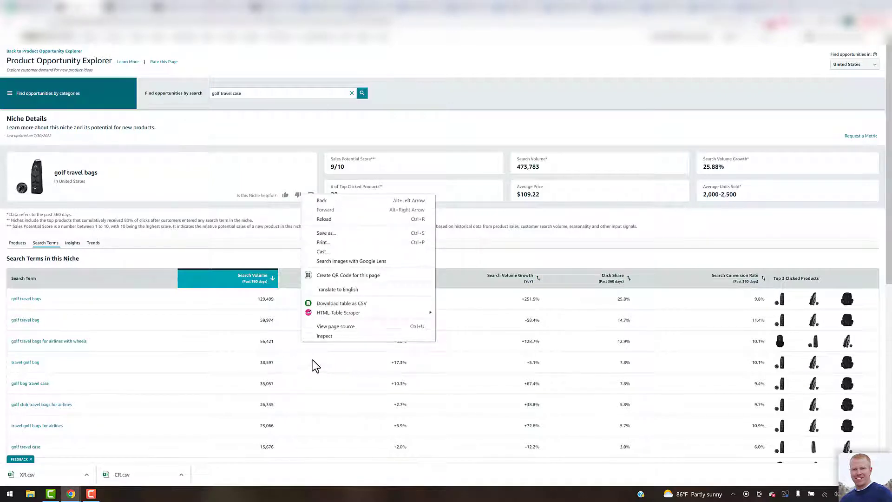
mouse_move(389, 313)
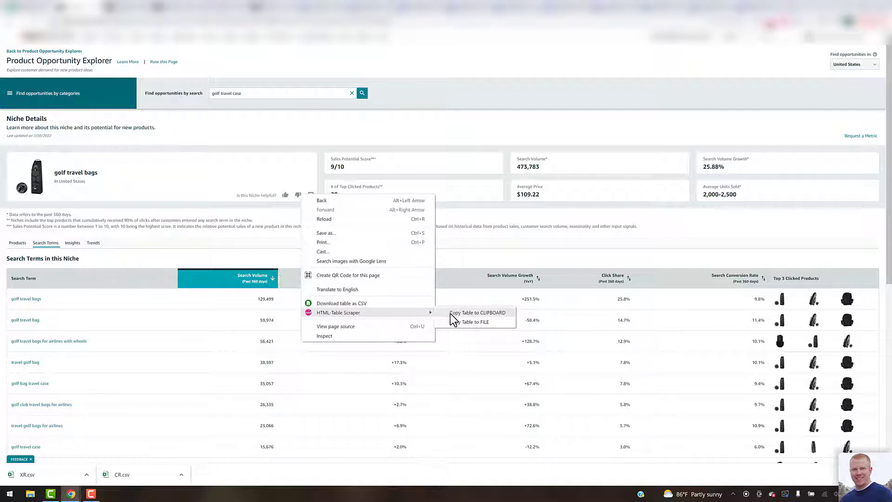
left_click(459, 323)
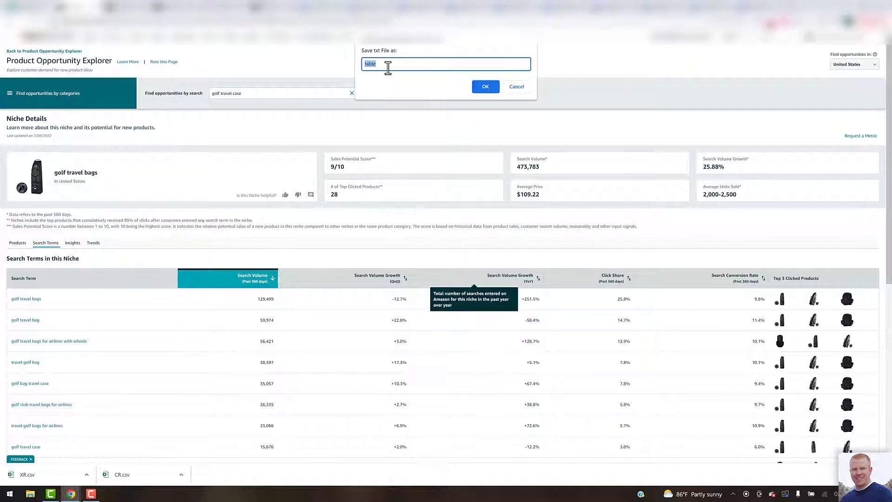
type("OE")
left_click(485, 87)
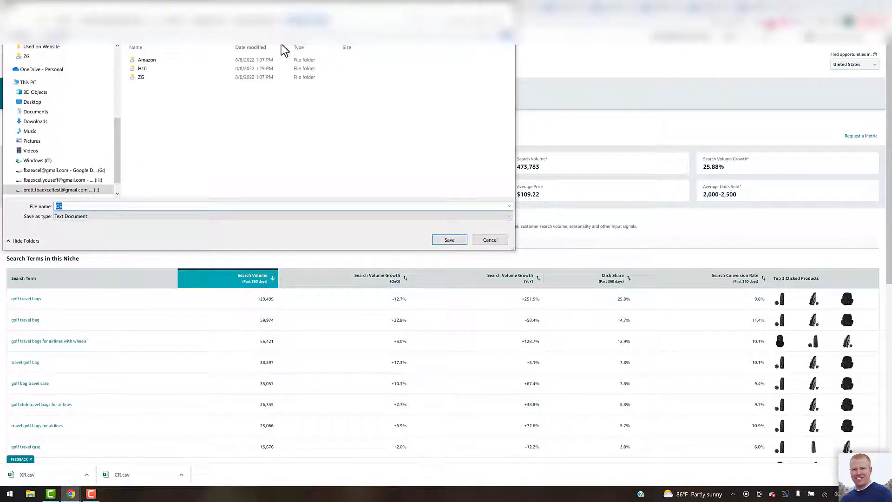
double_click(164, 61)
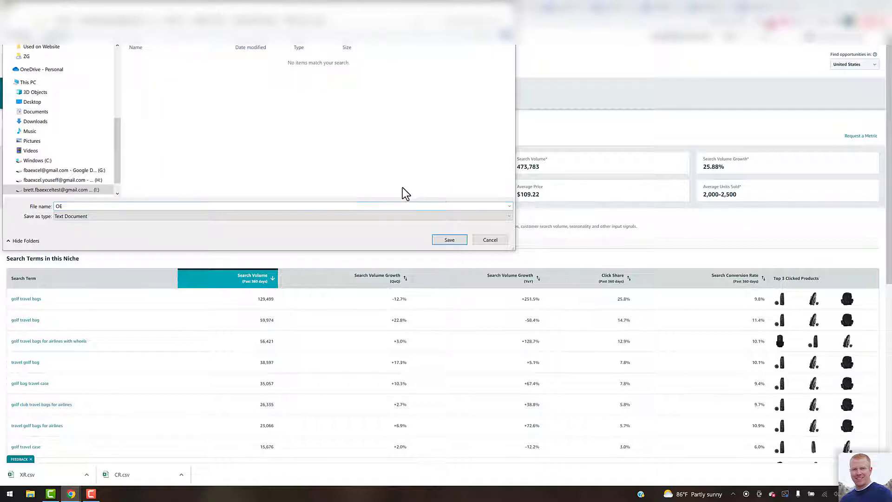
left_click(448, 241)
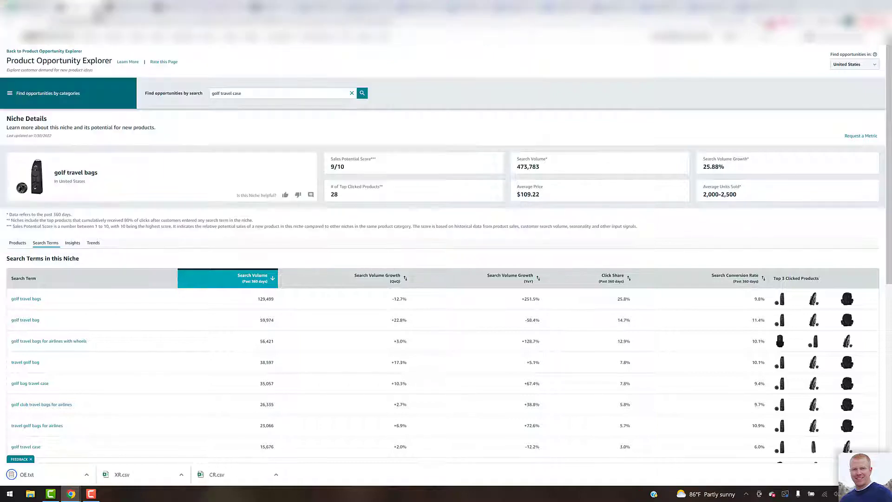
Show 100 rows in the Search Query Performance report and apply a quarterly range for 2022, quarter 2.
left_click(124, 37)
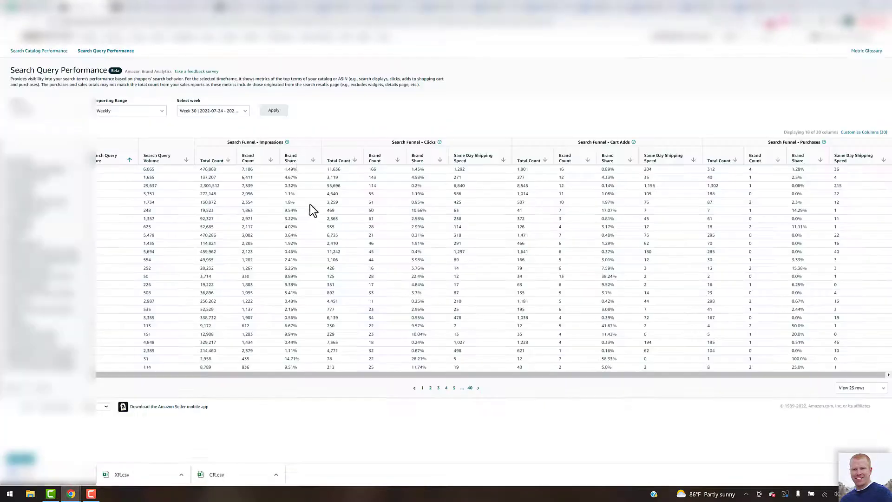
left_click(879, 393)
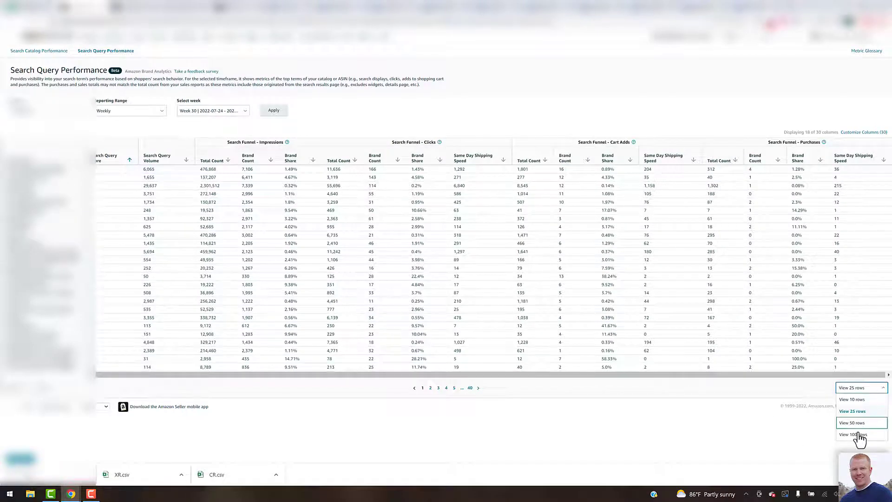
left_click(837, 435)
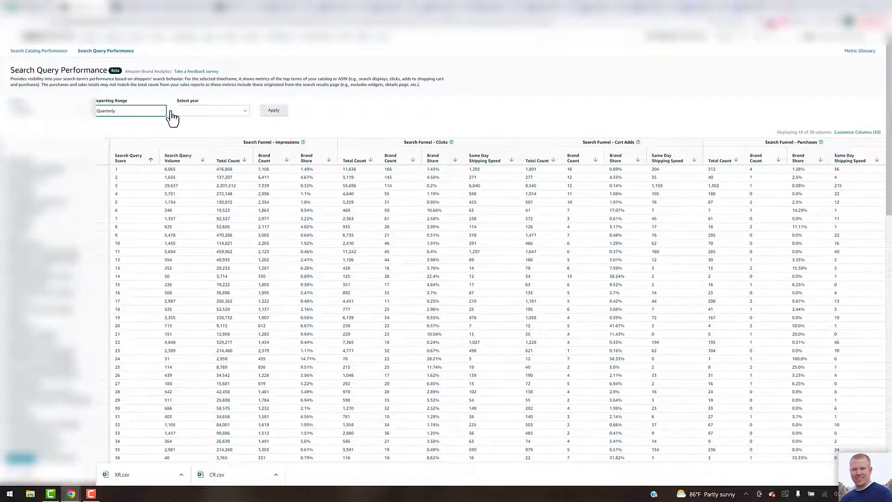
left_click(242, 119)
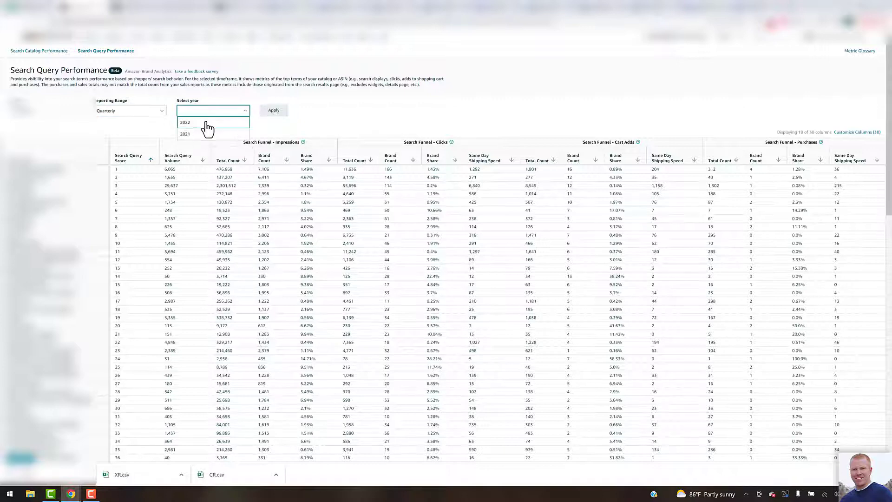
left_click(251, 123)
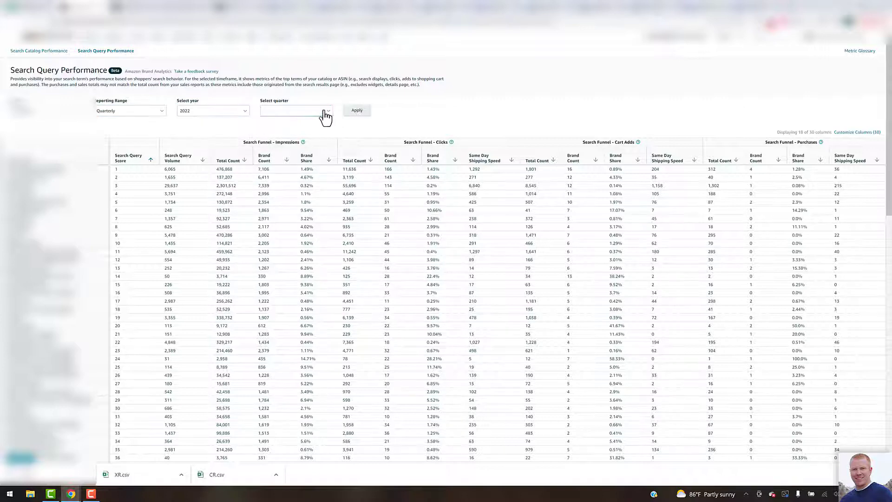
left_click(323, 114)
left_click(280, 124)
left_click(361, 112)
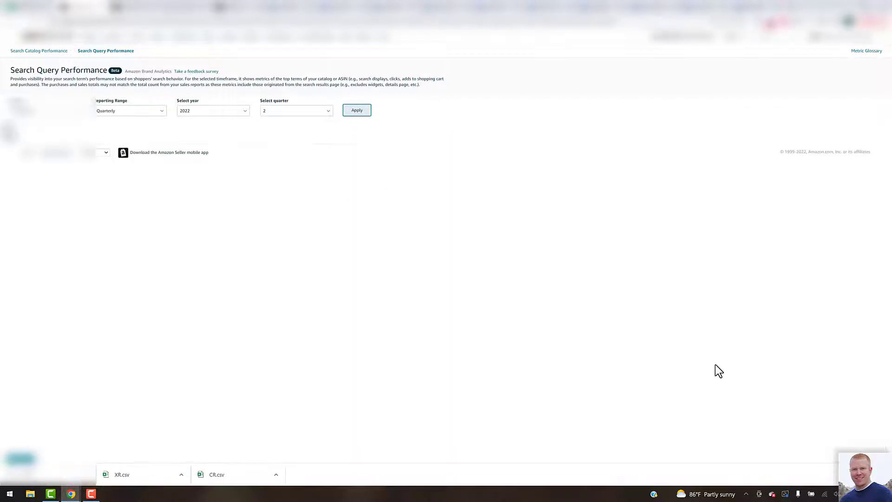
Scrape the quarterly Search Query Performance table to a text file named SQ1 in the Amazon folder.
right_click(387, 302)
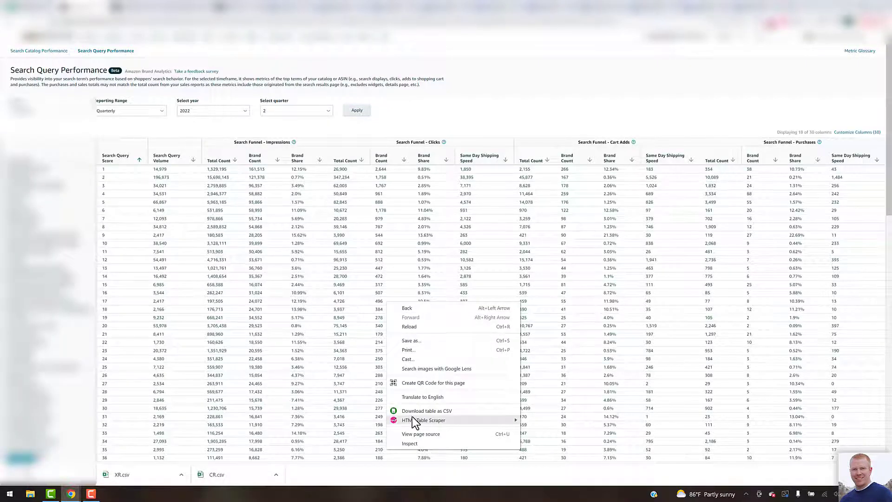
mouse_move(516, 420)
left_click(545, 428)
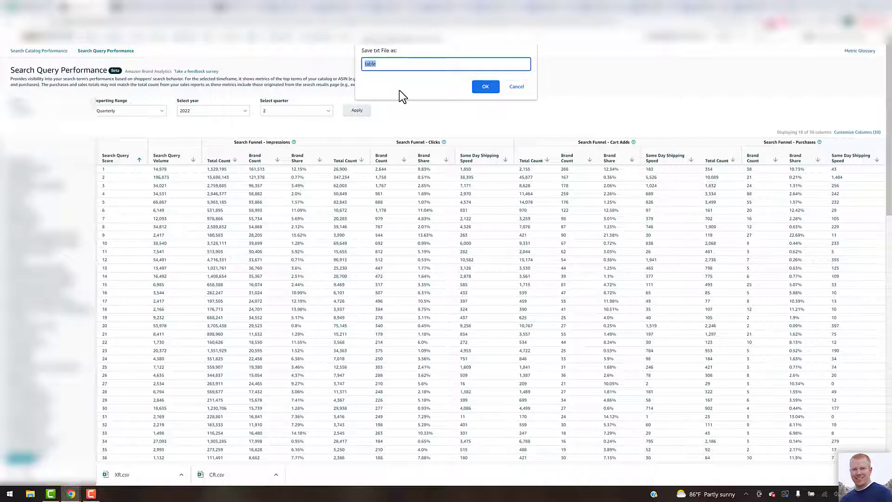
type("sq1")
key("BackSpace")
key("BackSpace")
type("SQ")
left_click(485, 86)
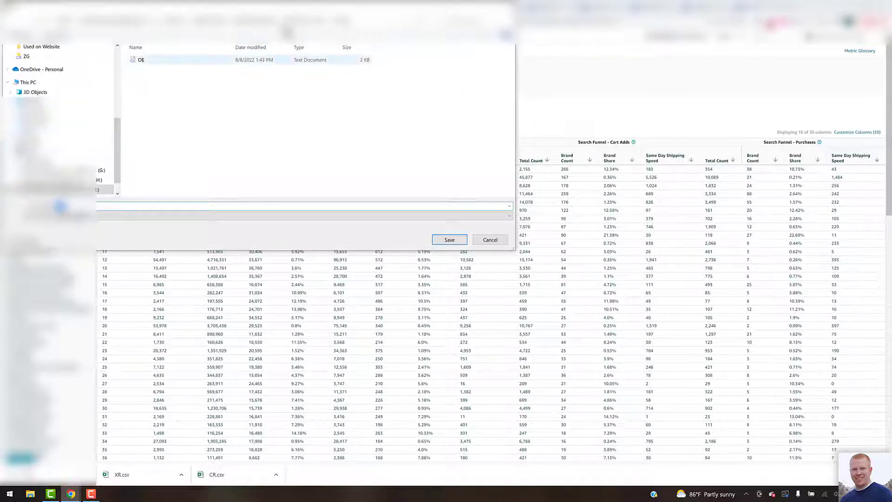
left_click(453, 241)
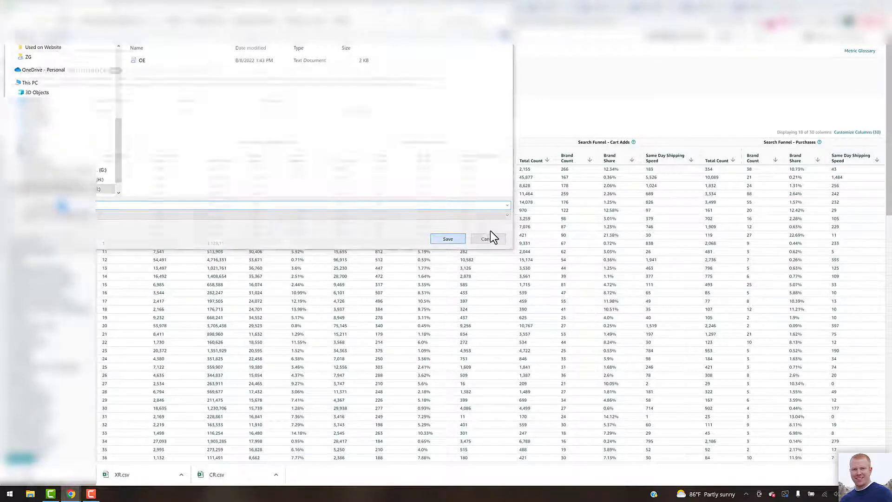
Review the columns included in the Search Query Performance table and keep the current selection.
left_click(856, 132)
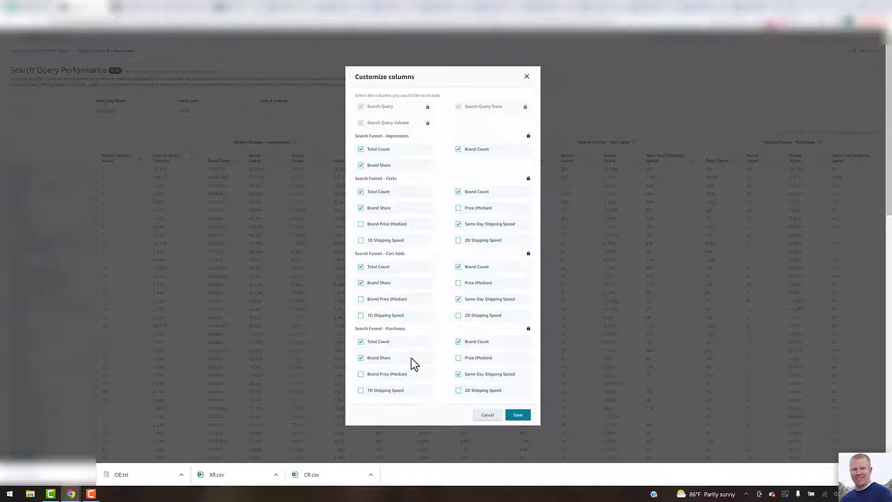
left_click(519, 415)
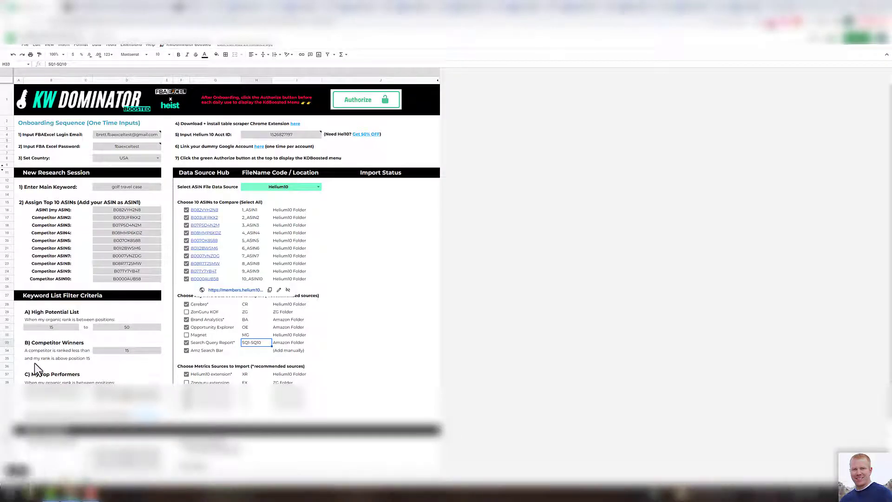
Import XR.csv from KW Sources - New > H10 into the KW Dominator spreadsheet, inserting it as a new sheet.
left_click(23, 46)
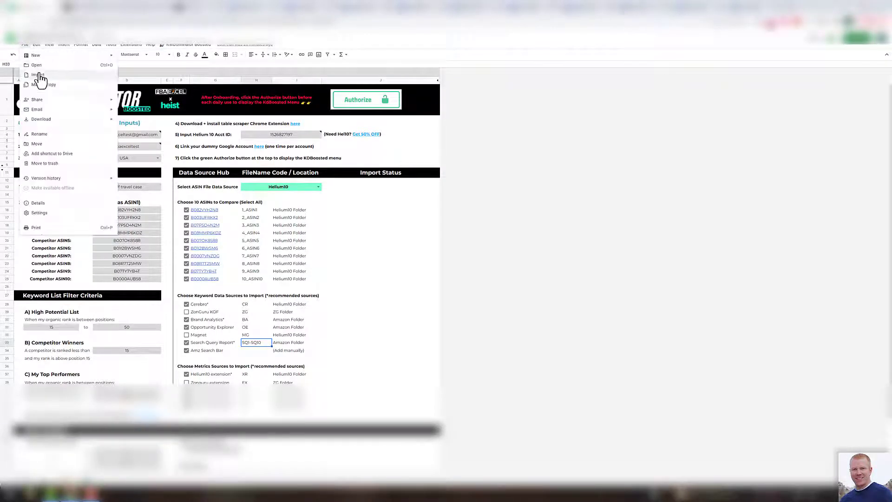
left_click(36, 75)
double_click(330, 241)
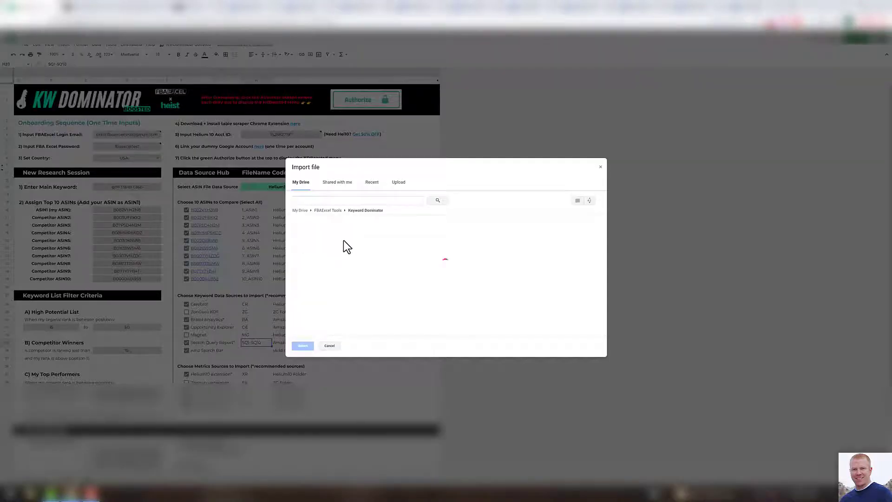
left_click(577, 201)
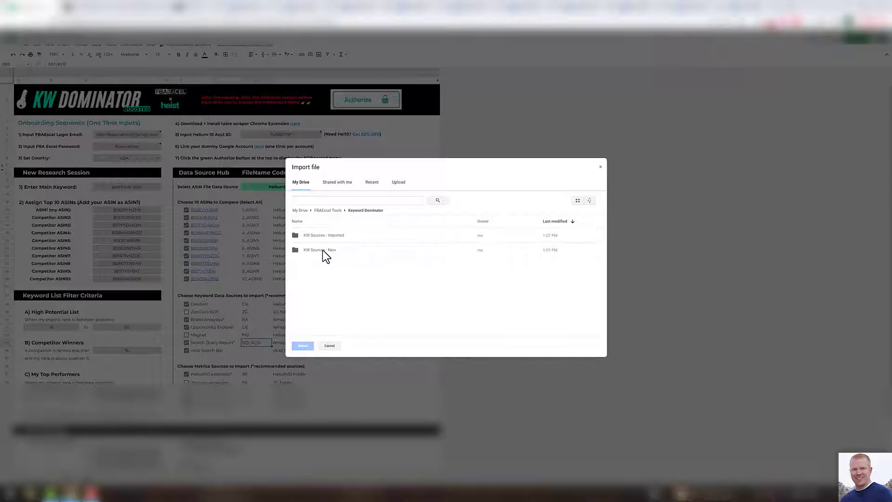
double_click(323, 250)
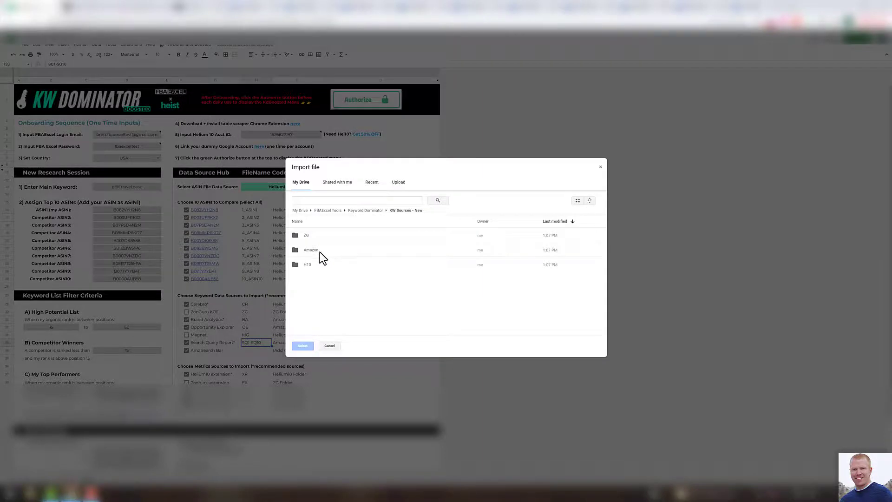
double_click(319, 266)
double_click(317, 236)
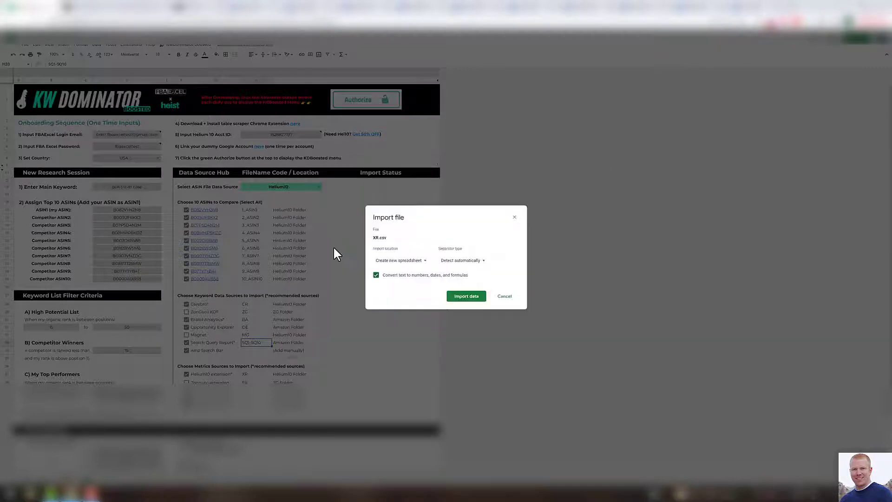
left_click(410, 259)
left_click(409, 270)
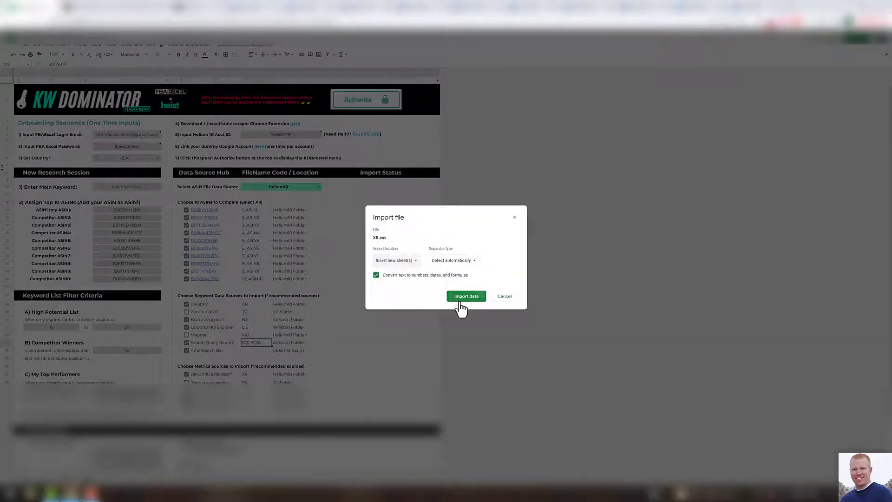
left_click(467, 297)
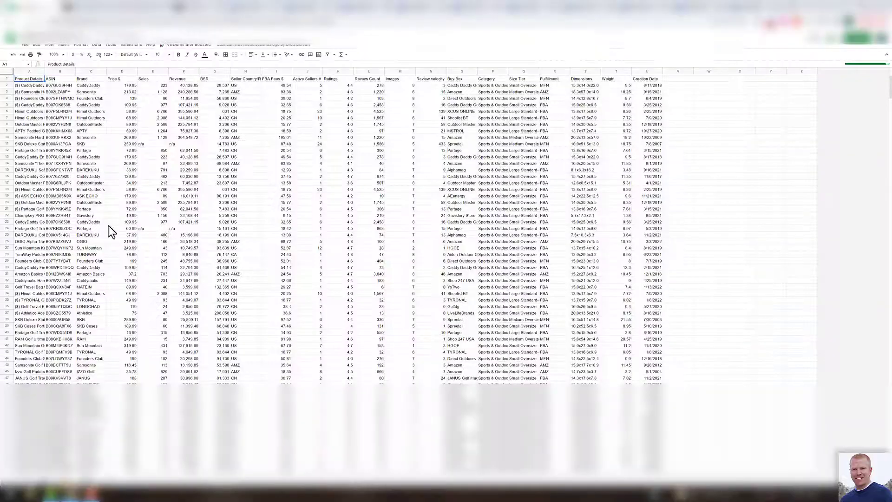
Copy all ASINs from the XR sheet and filter Brand Analytics' Amazon Search Terms by them, with a quarterly range of 4/1/22 to 6/30/22.
left_click(56, 88)
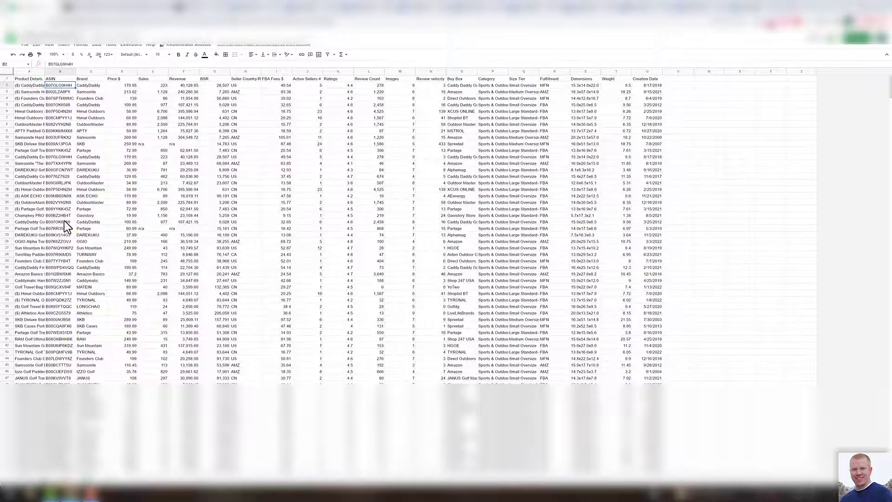
key("ctrl+shift+Down")
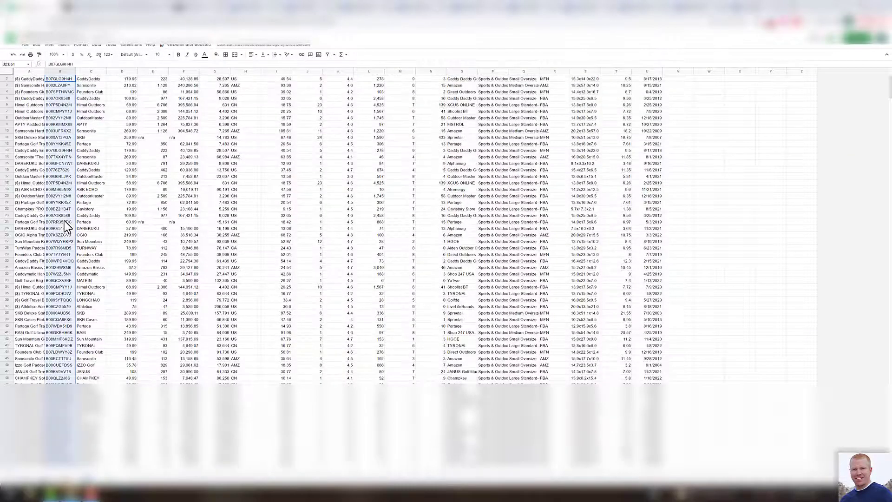
key("ctrl+c")
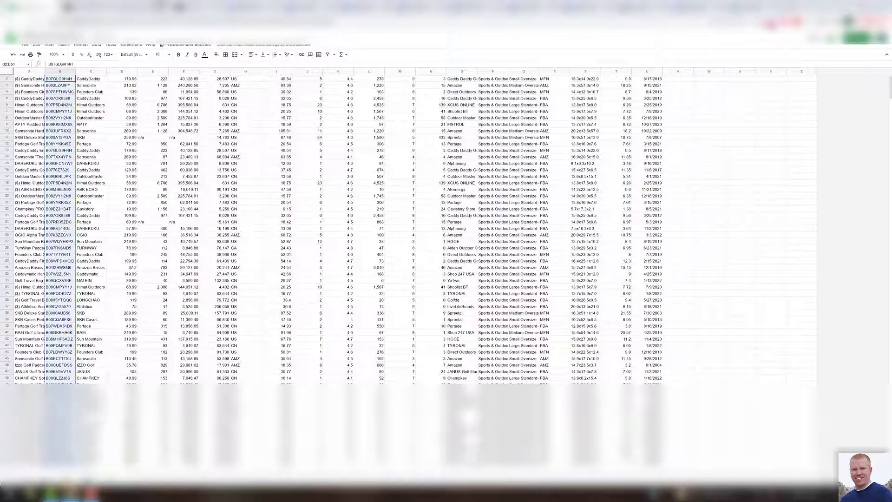
left_click(191, 6)
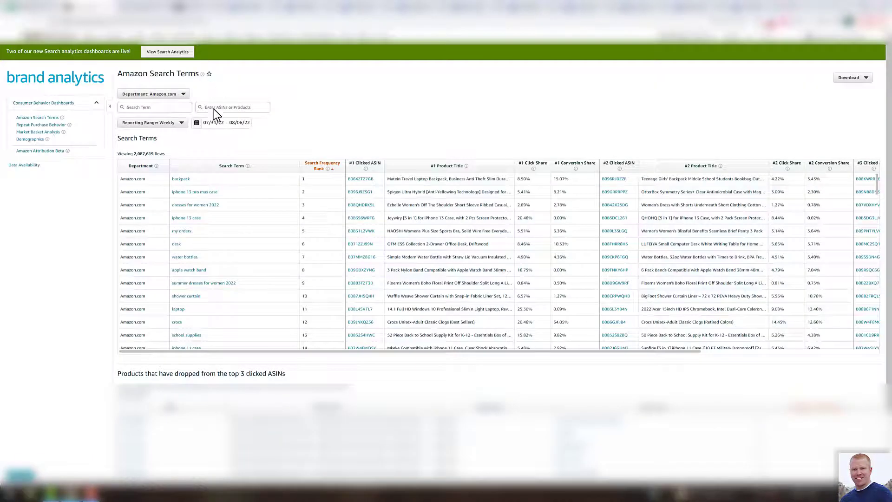
left_click(226, 107)
key("ctrl+v")
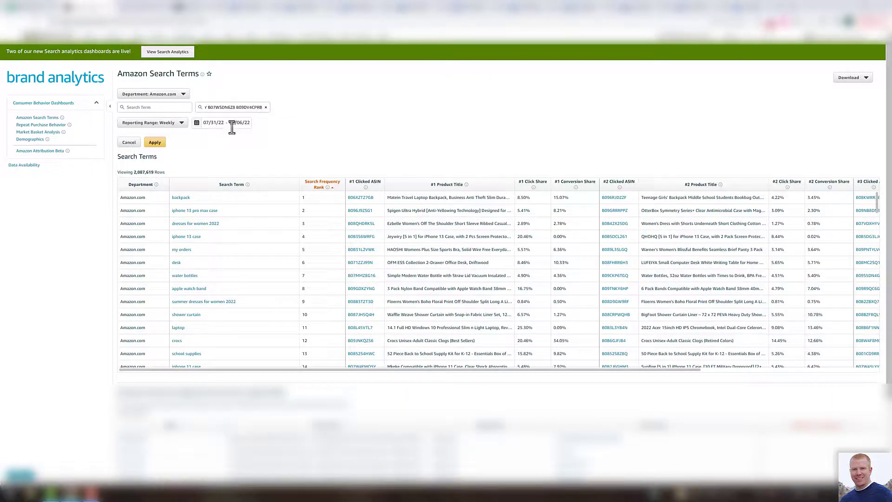
left_click(183, 123)
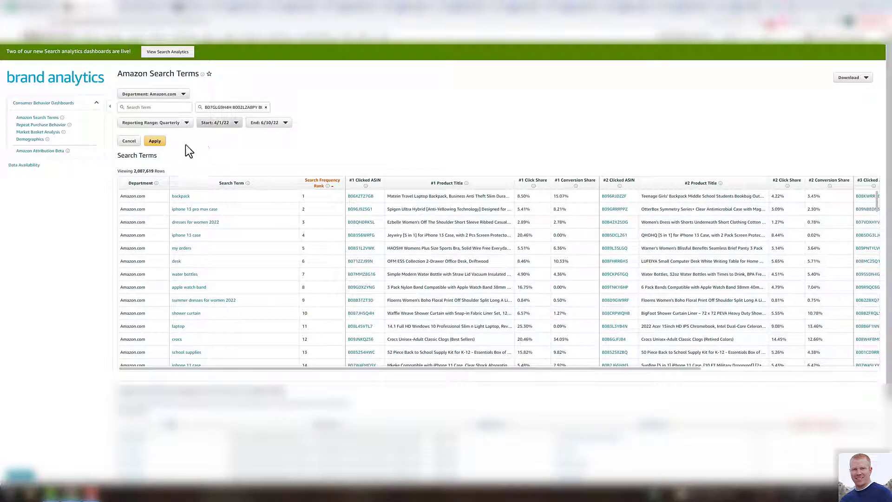
left_click(153, 142)
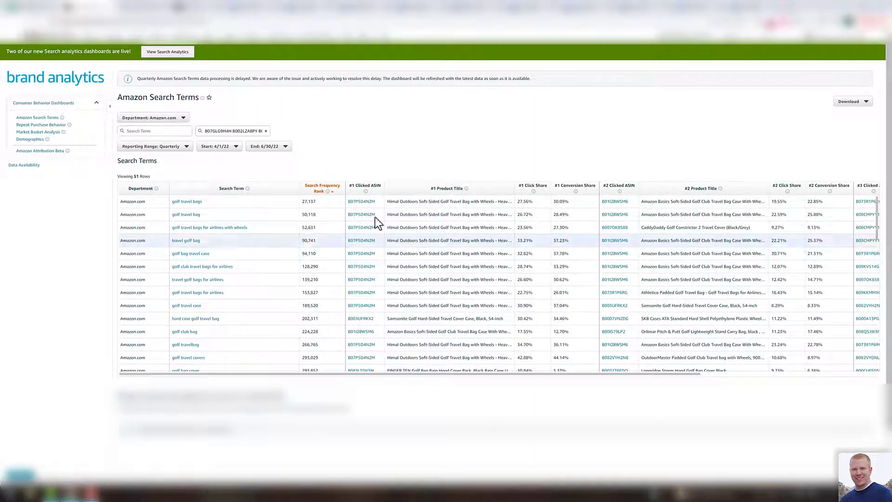
Download the filtered Amazon Search Terms as a CSV file named BA.
left_click(864, 103)
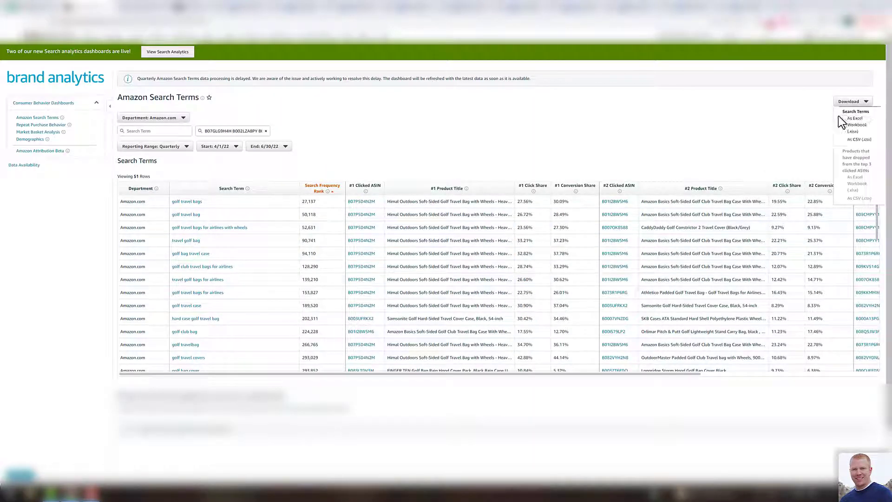
left_click(859, 140)
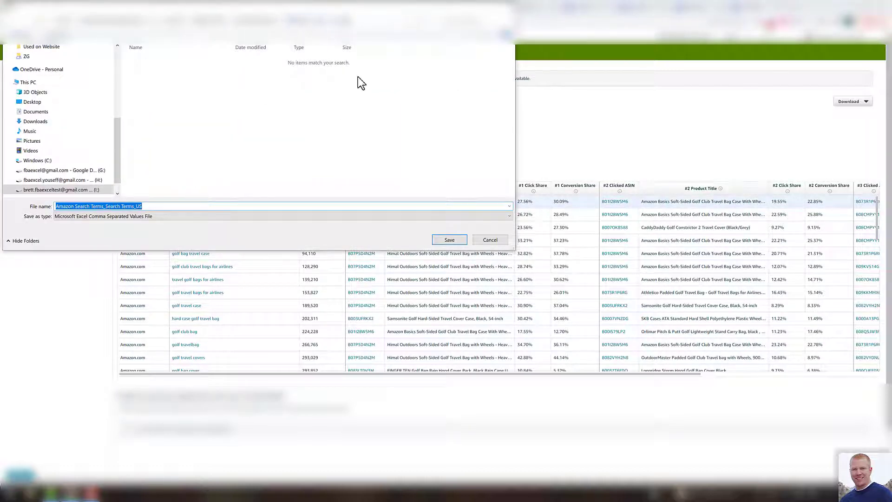
type("b")
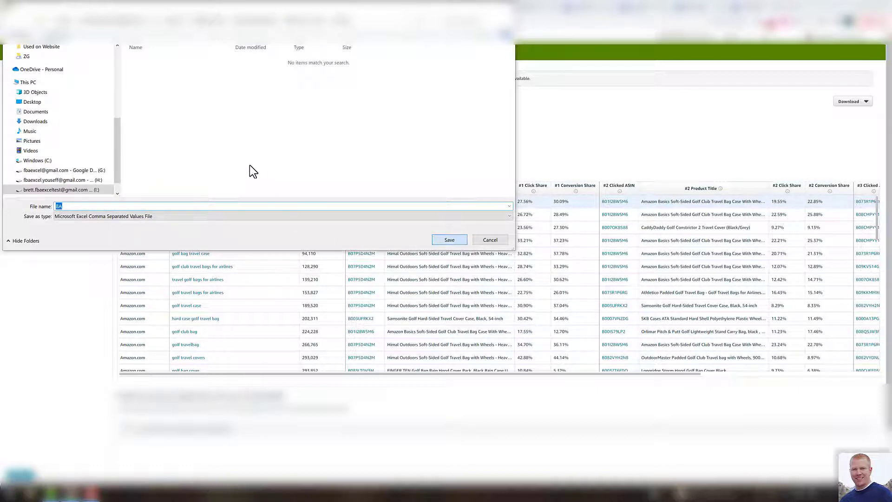
key("Return")
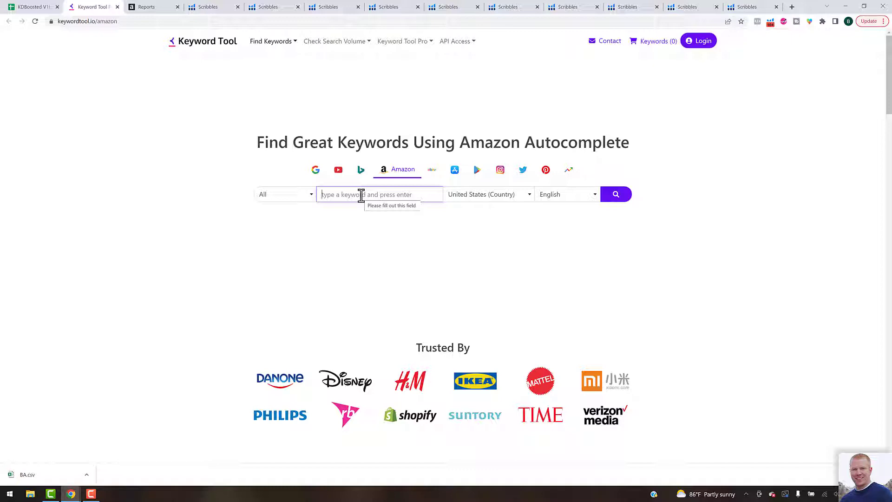
Search Keyword Tool's Amazon autocomplete for "golf travel case" in the United States in English.
type("GOL")
key("BackSpace")
type("fo")
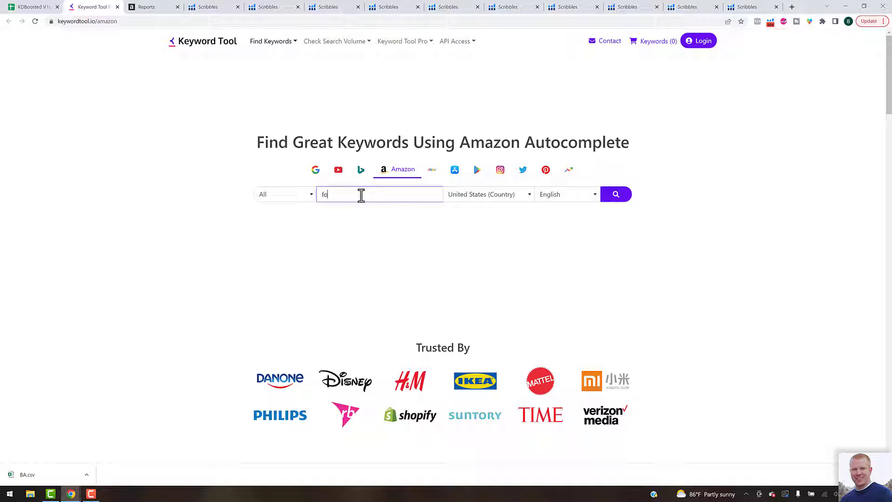
key("BackSpace")
key("BackSpace")
type("golf trav")
left_click(618, 197)
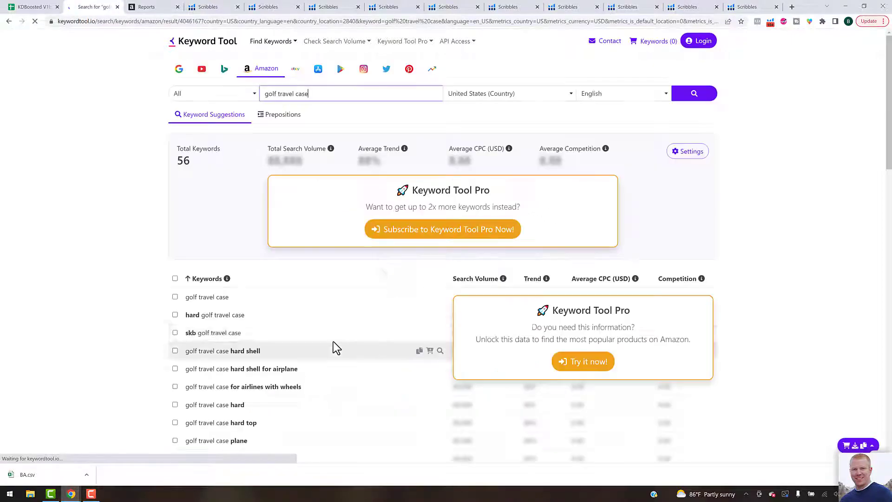
Copy the keyword suggestions table to the clipboard with HTML-Table Scraper.
right_click(240, 352)
mouse_move(341, 323)
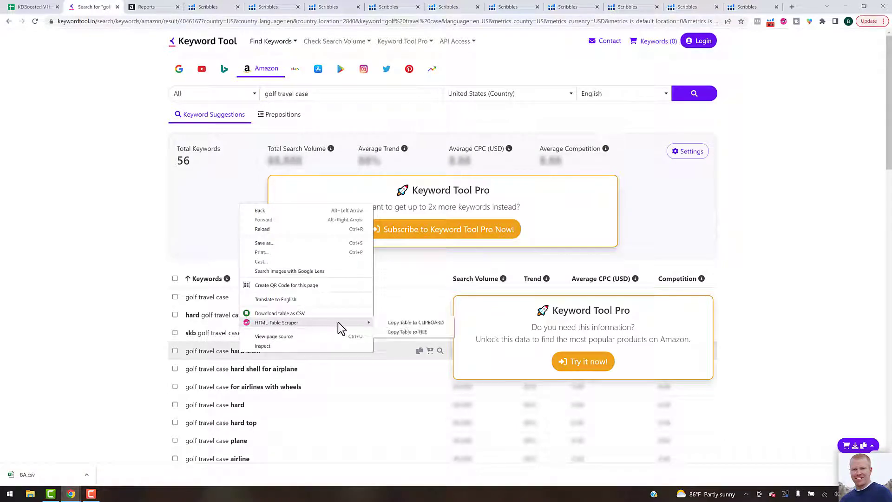
left_click(392, 332)
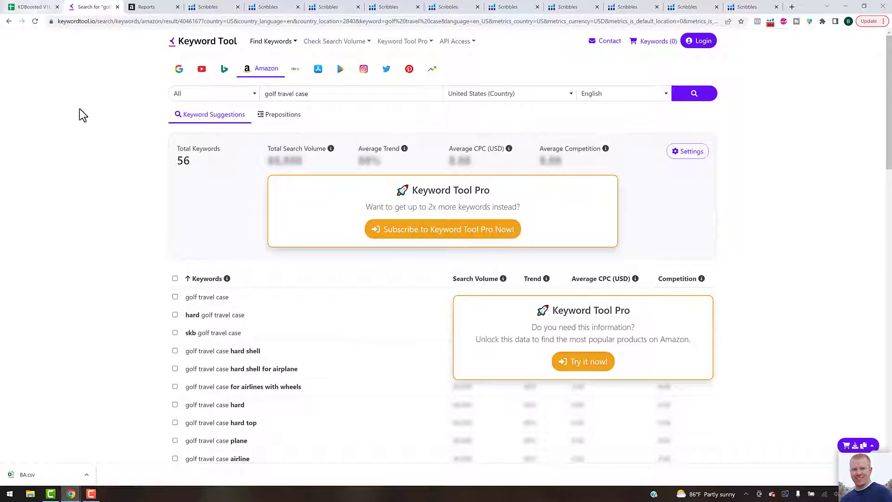
Switch to the KDBoosted V1beta Demo spreadsheet and delete its imported XR (1) sheet.
left_click(34, 7)
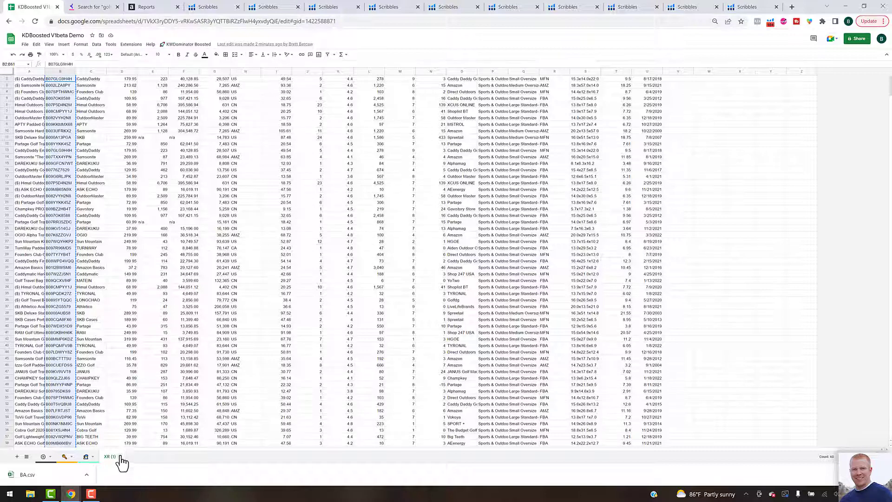
left_click(119, 457)
left_click(112, 351)
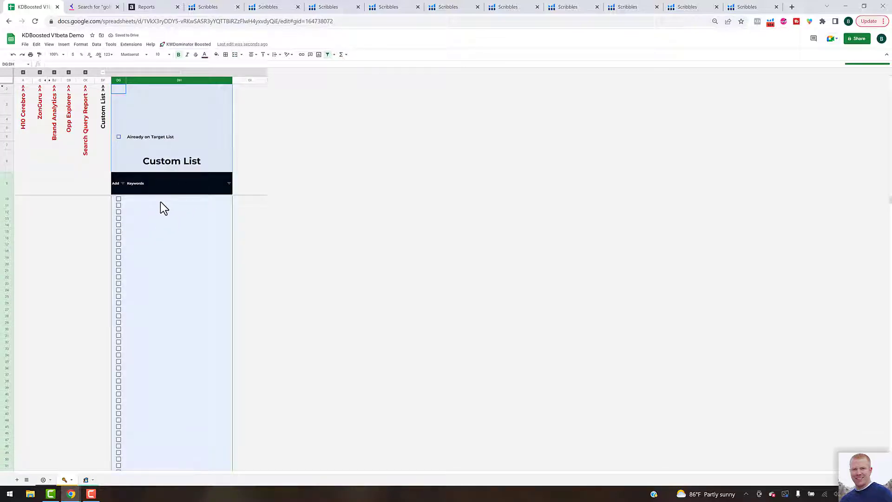
Paste the copied table into the Custom List starting at the first Keywords row and clear the surplus columns DI to DO.
left_click(158, 201)
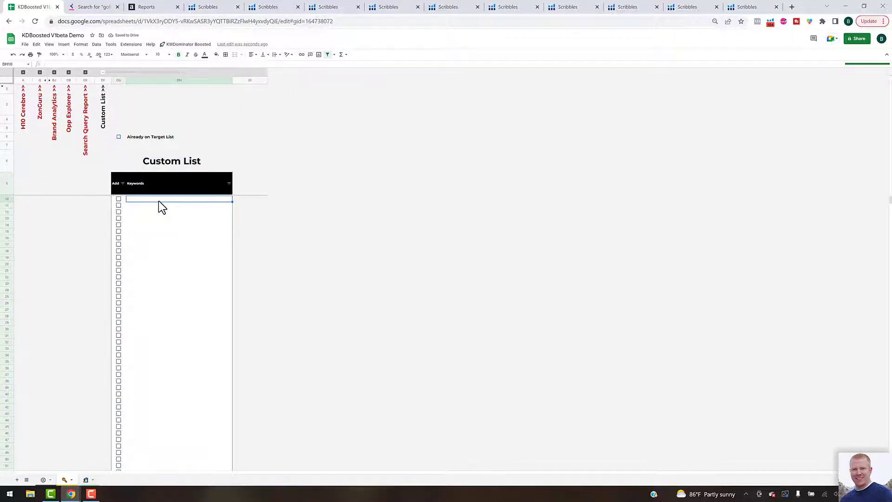
key("ctrl+v")
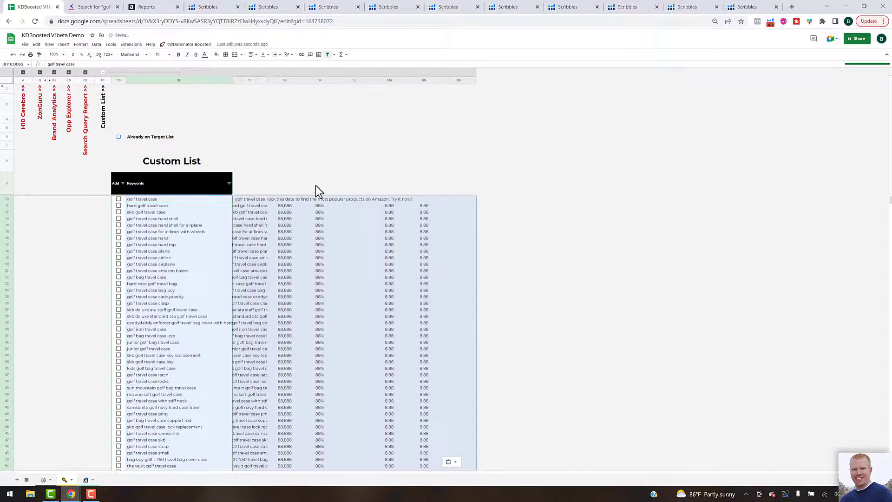
left_click(243, 200)
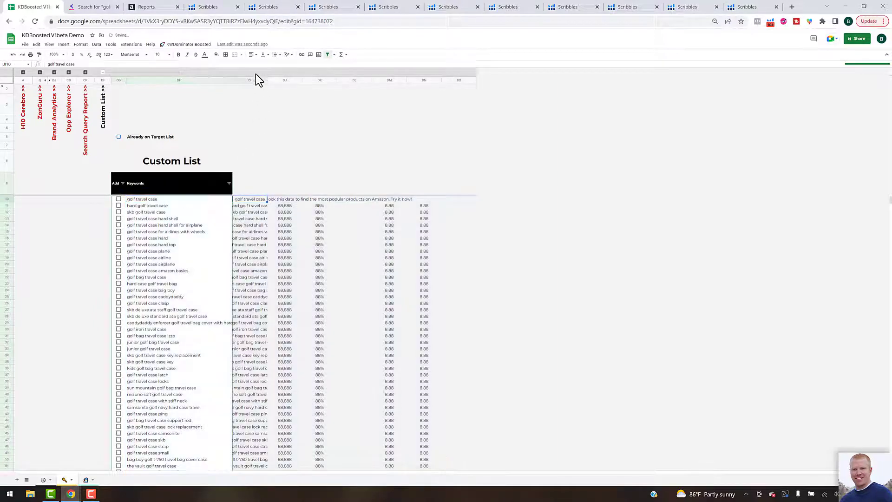
key("ctrl+space")
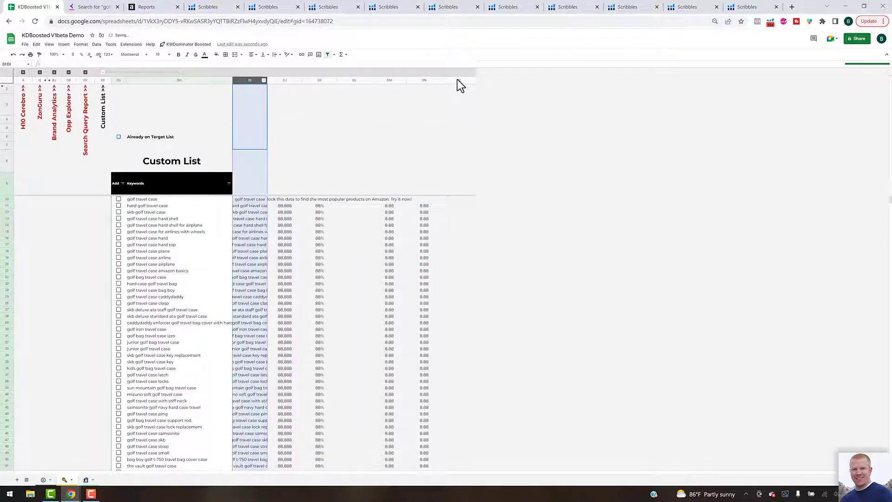
left_click(457, 79, "shift")
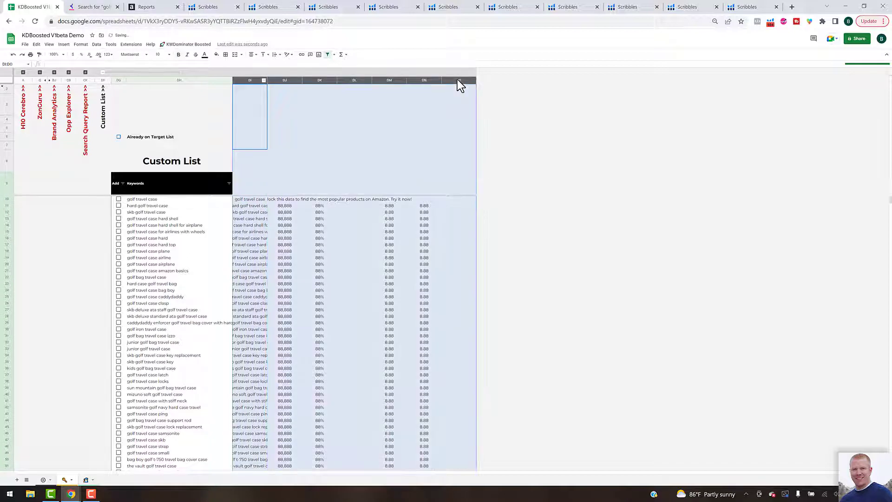
key("Delete")
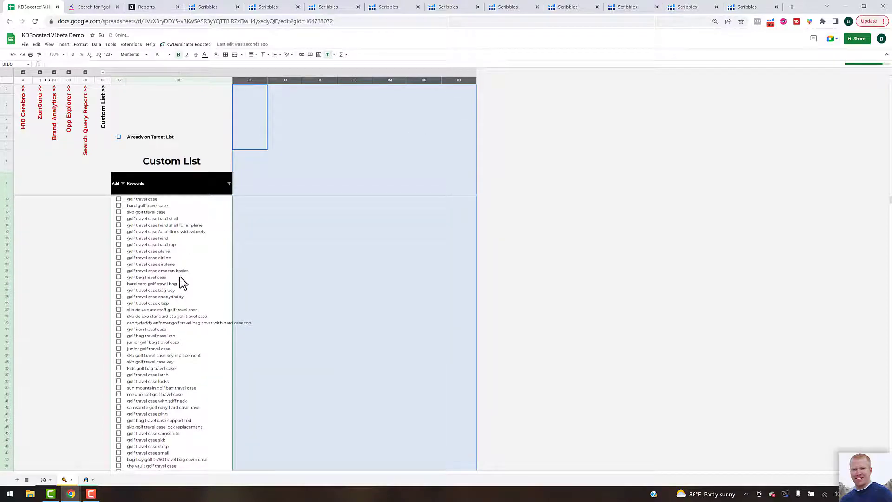
left_click(182, 258)
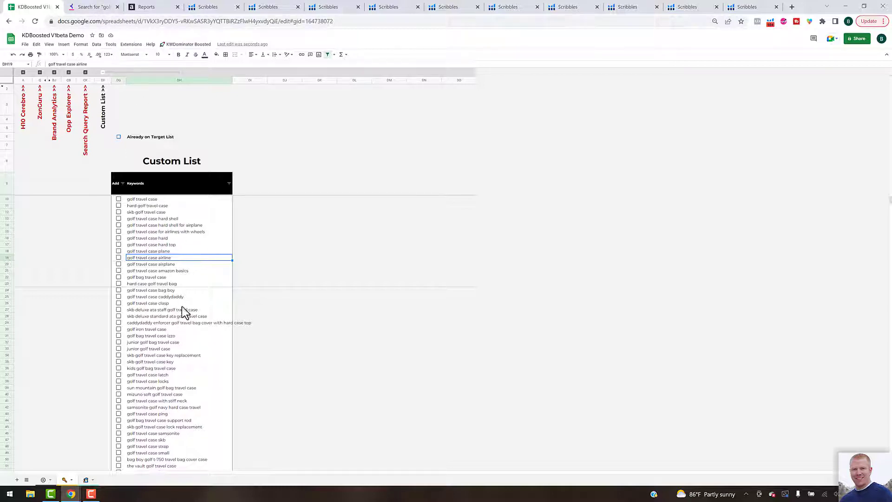
Create and run a Sponsored Products report of type Advertised product in Amazon Advertising, with Summary time unit for the last 30 days.
left_click(111, 7)
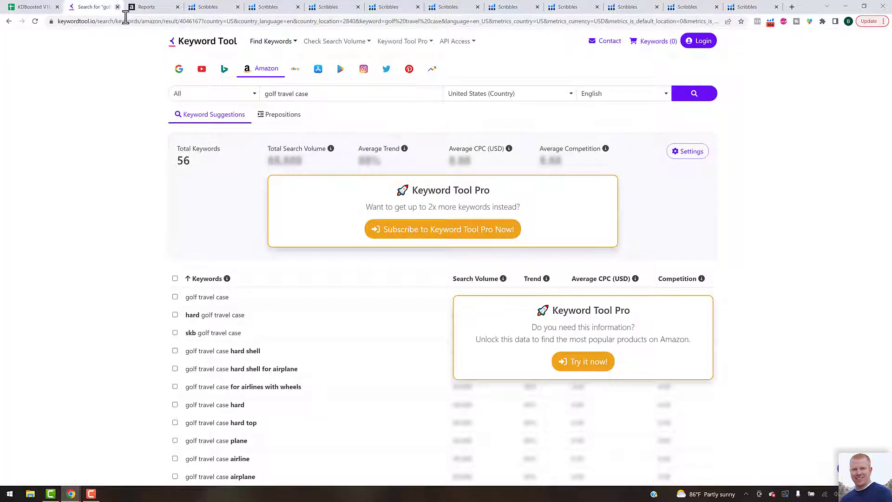
left_click(148, 7)
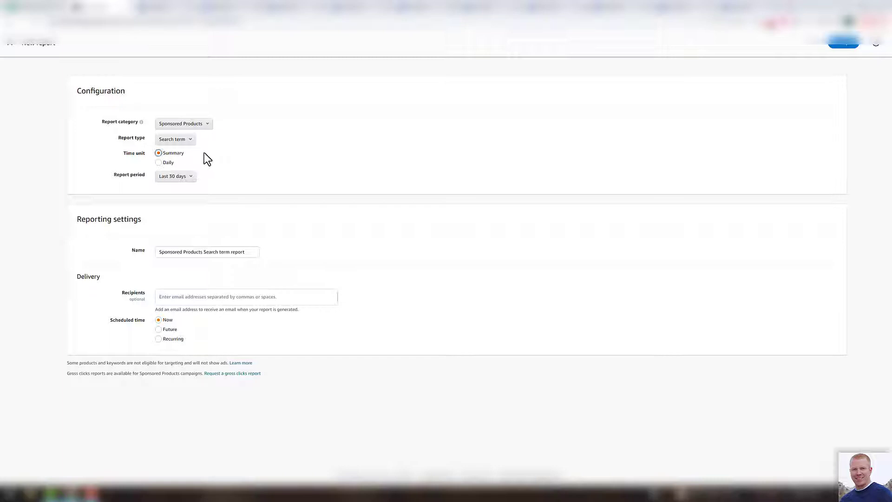
left_click(208, 130)
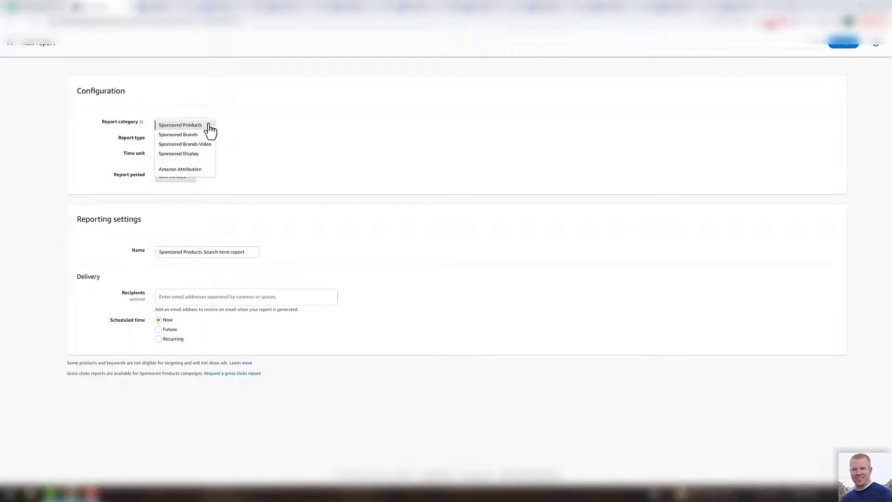
left_click(255, 116)
left_click(183, 143)
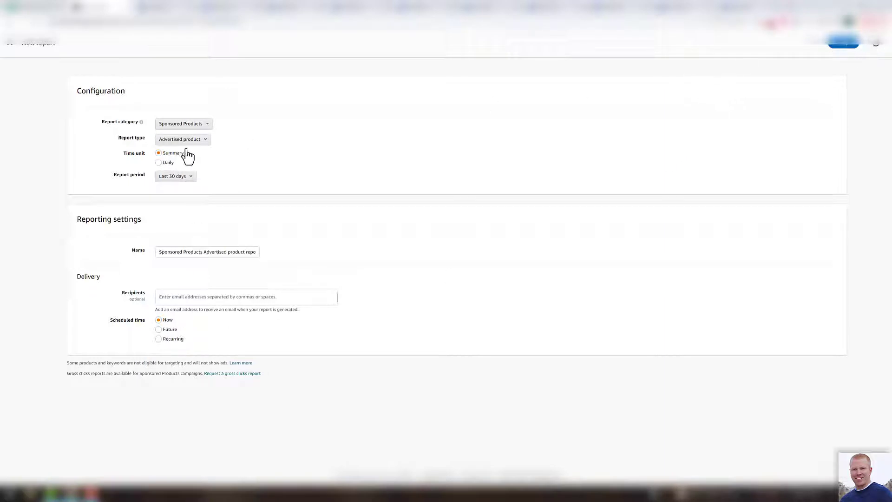
left_click(849, 46)
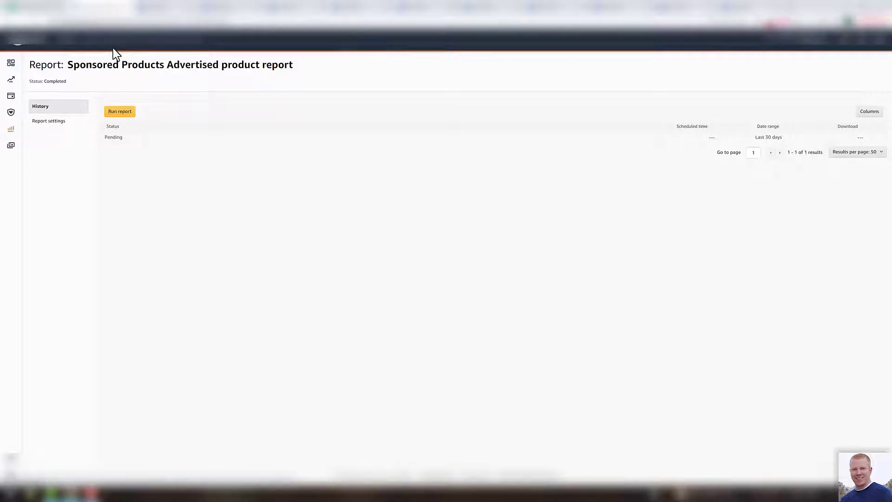
key("F5")
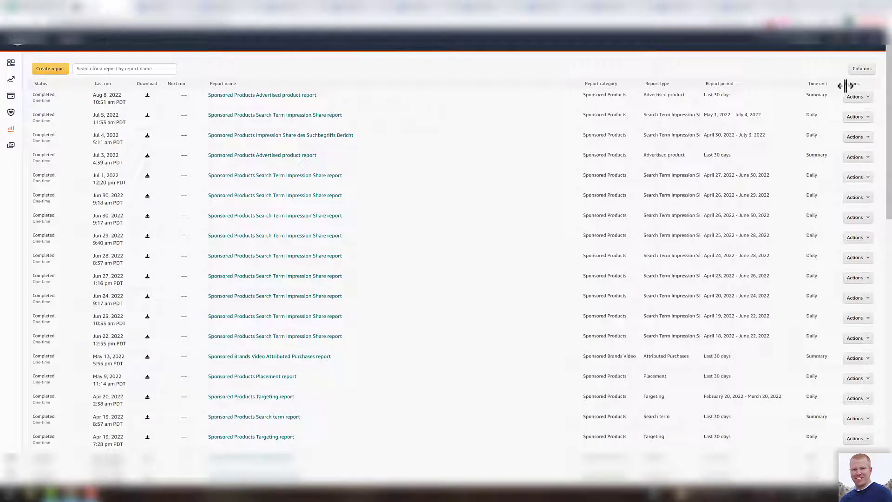
left_click(867, 98)
left_click(424, 72)
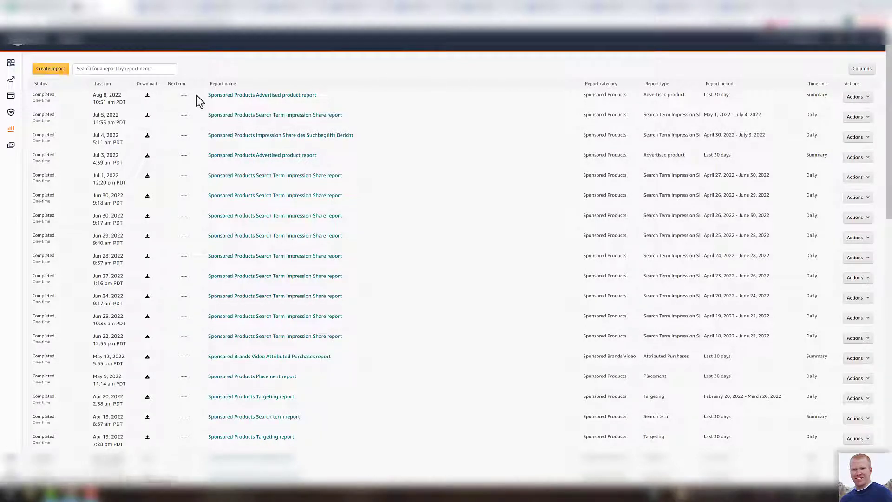
Create and run a Sponsored Products Search term report with Summary time unit for the last 30 days.
left_click(56, 71)
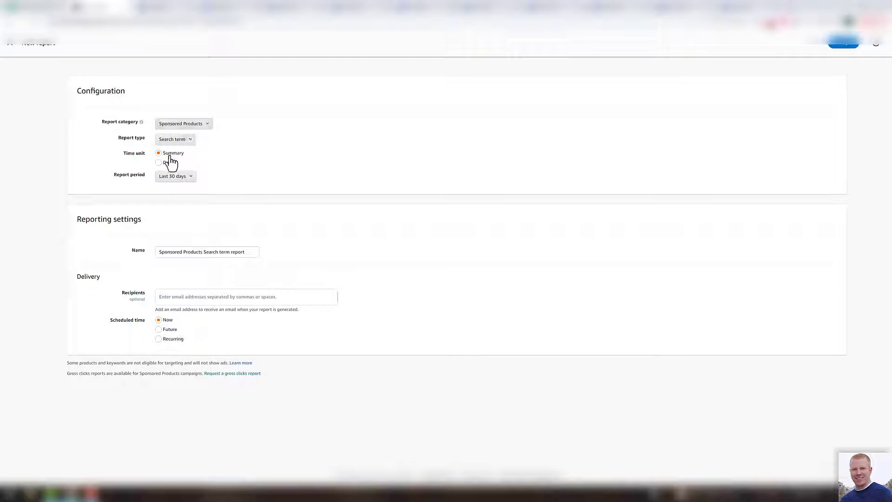
left_click(844, 43)
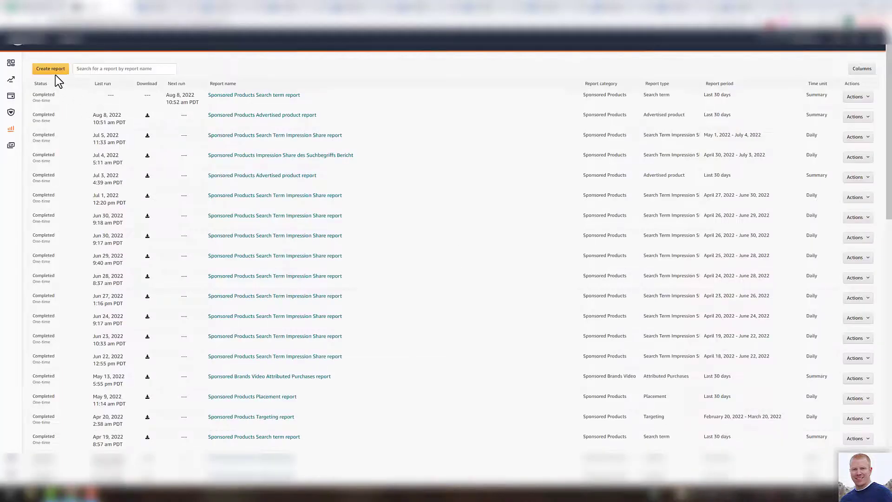
Create and run a Sponsored Products Search Term Impression Share report with Summary time unit for the last 7 days.
left_click(50, 70)
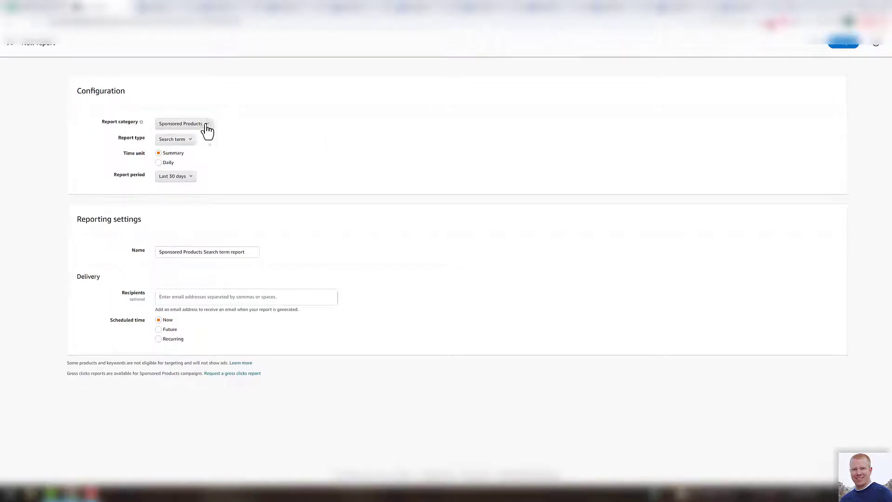
left_click(207, 130)
left_click(268, 123)
left_click(192, 141)
left_click(197, 217)
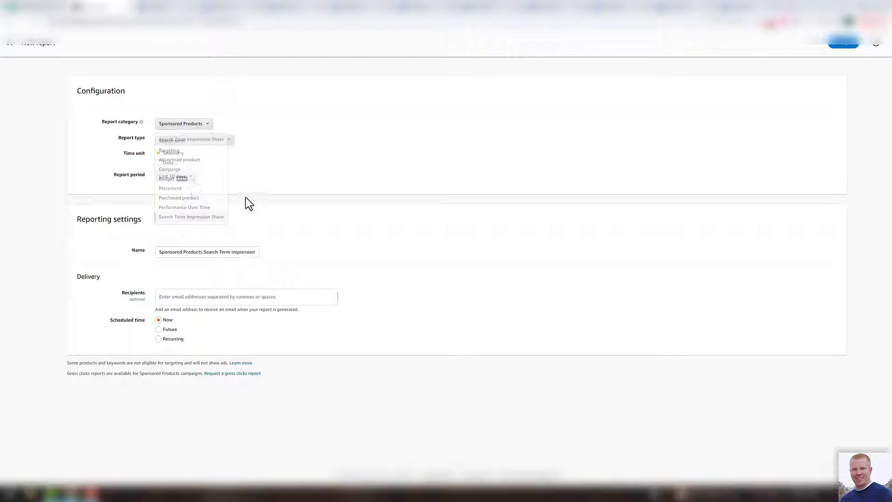
left_click(170, 153)
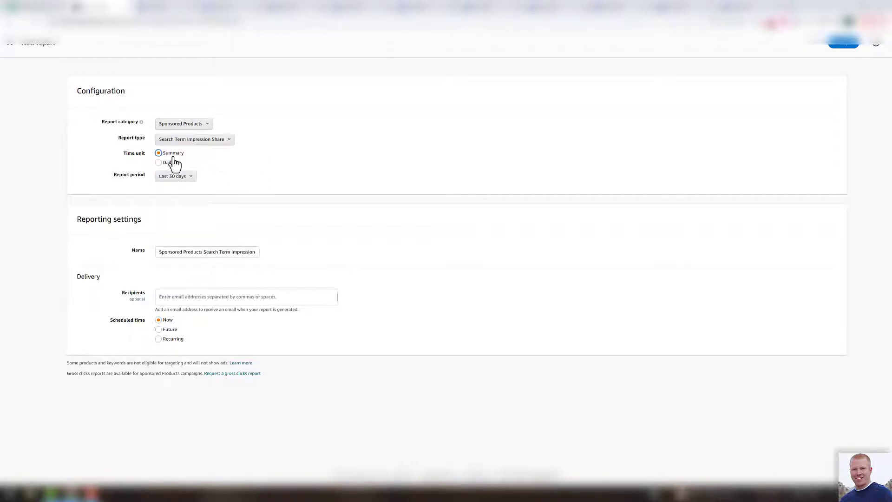
left_click(192, 182)
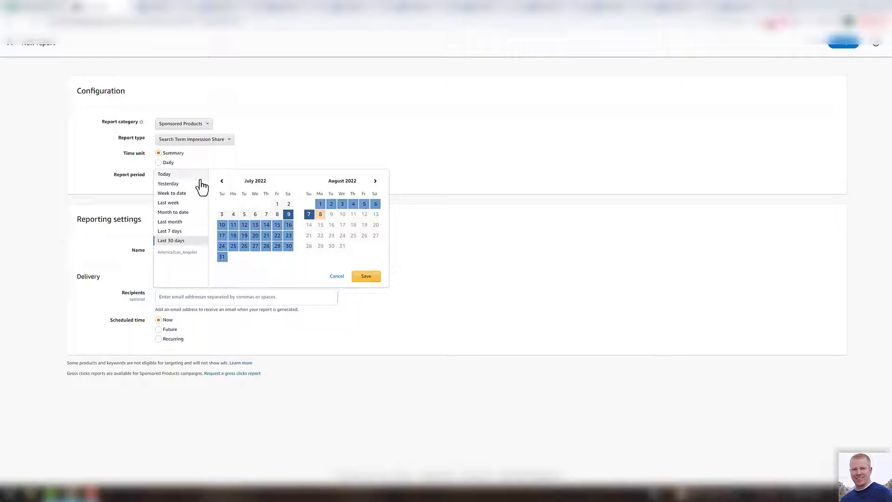
left_click(176, 231)
left_click(301, 147)
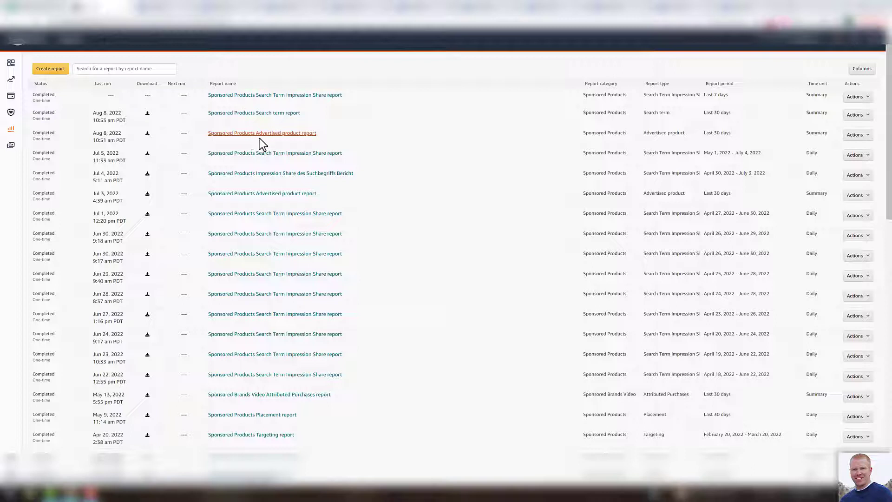
Download the newest Advertised product report as AP and the newest Search term report as ST, both as Excel worksheets.
left_click(279, 138)
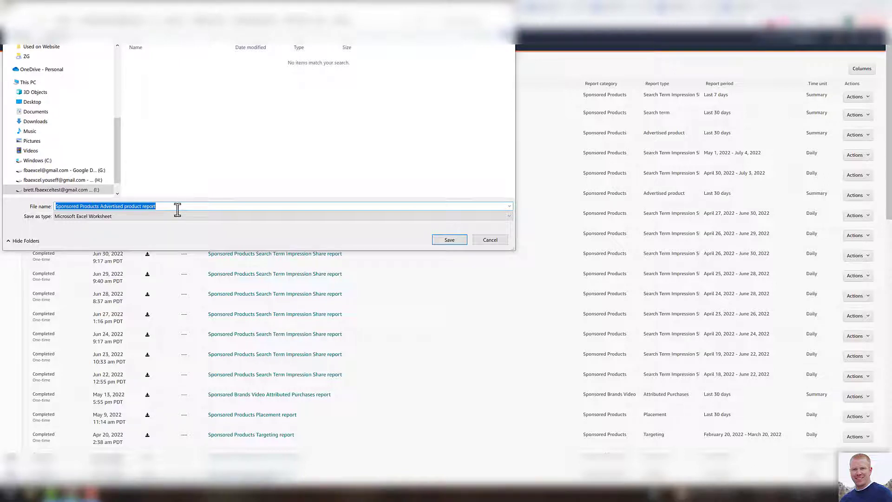
type("AP")
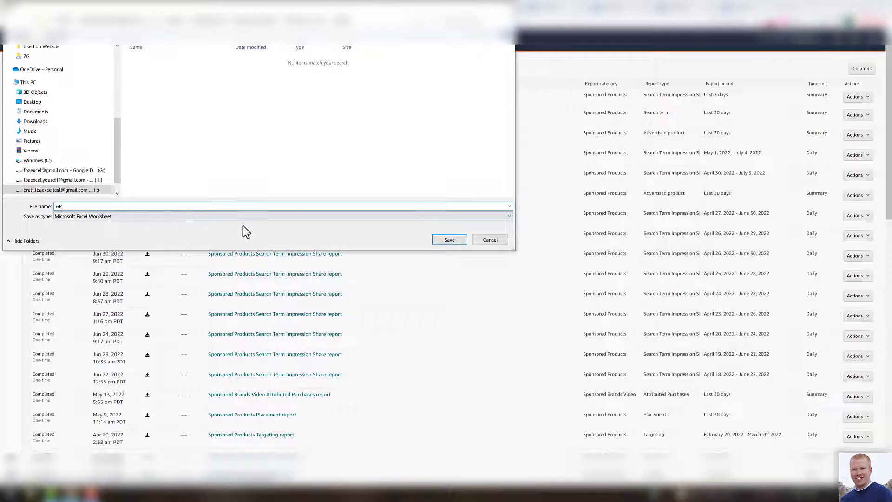
left_click(449, 240)
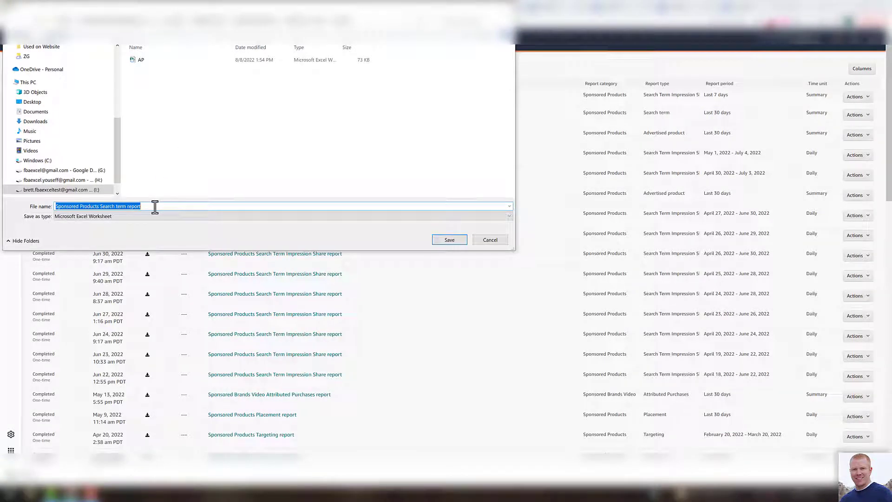
type("ST")
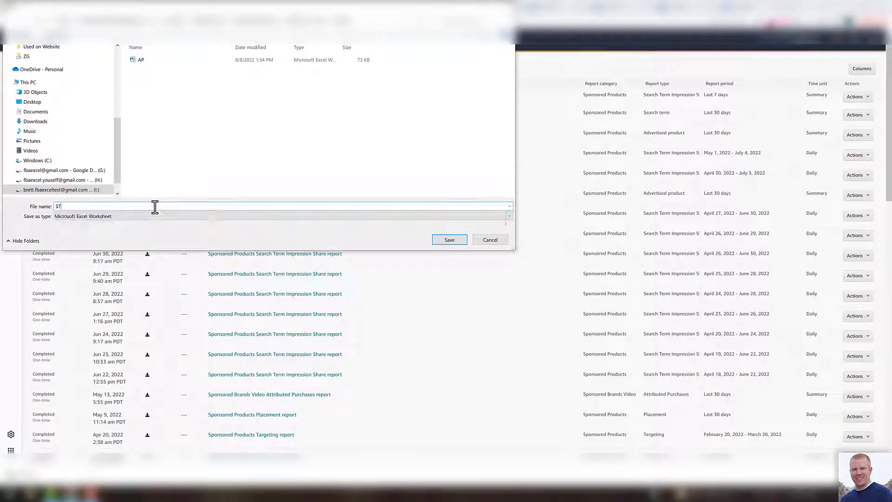
left_click(449, 239)
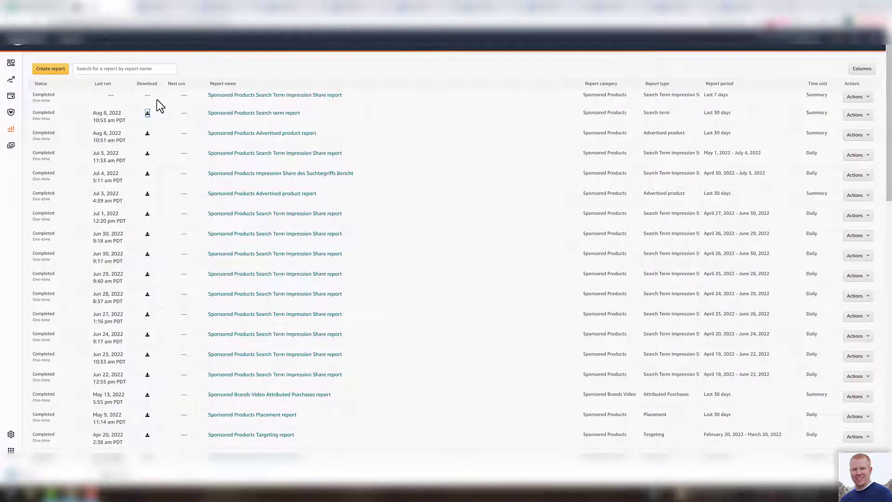
Switch to the first Helium 10 Scribbles page, reload it and copy the ASIN B082VYH2N8 from its web address.
left_click(124, 8)
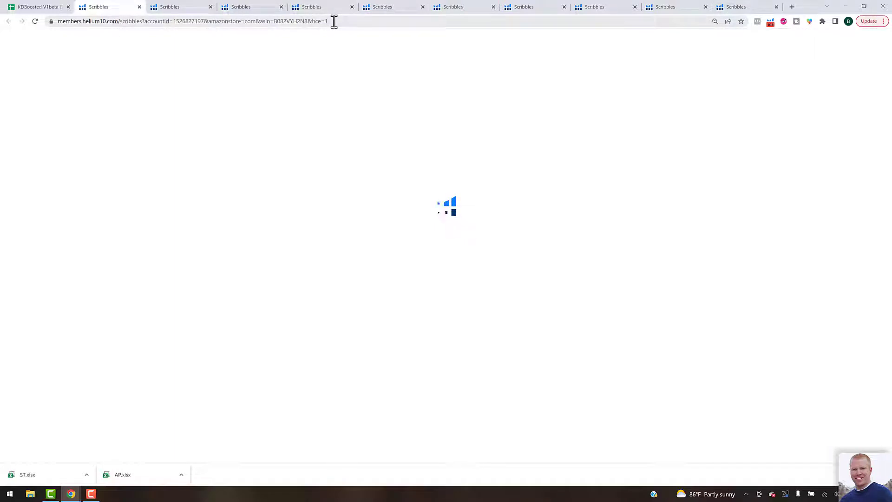
left_click(353, 20)
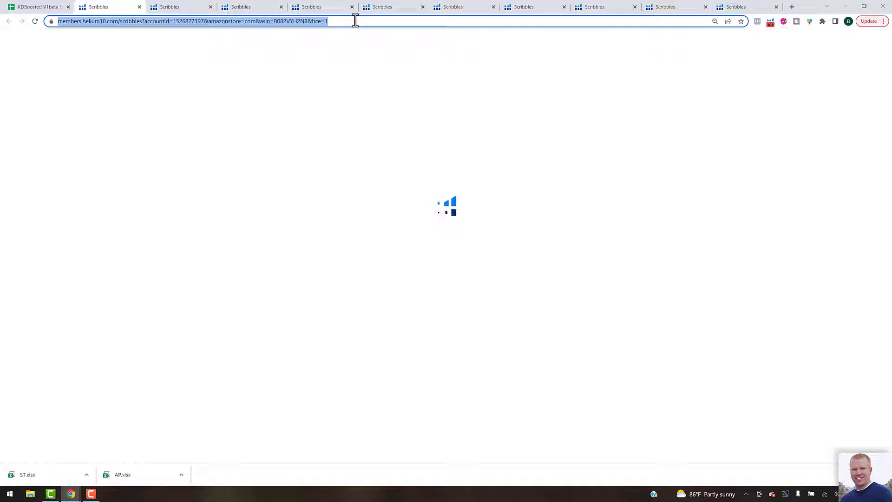
key("Return")
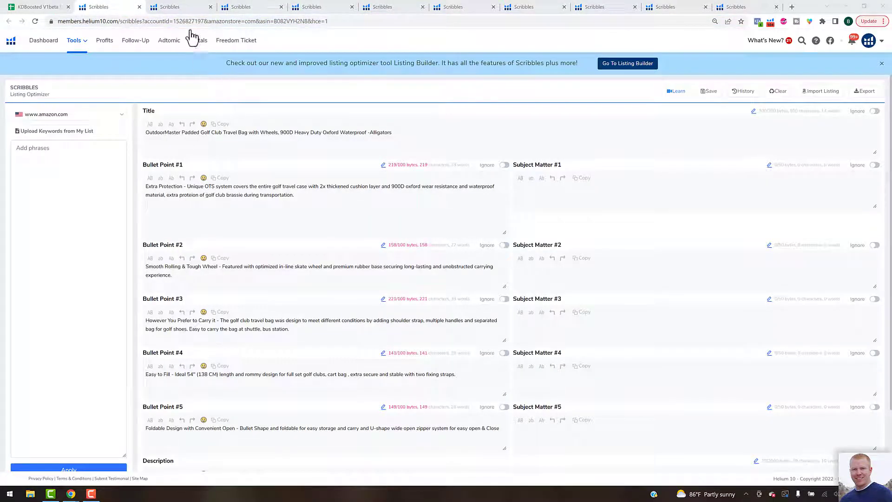
left_click(343, 22)
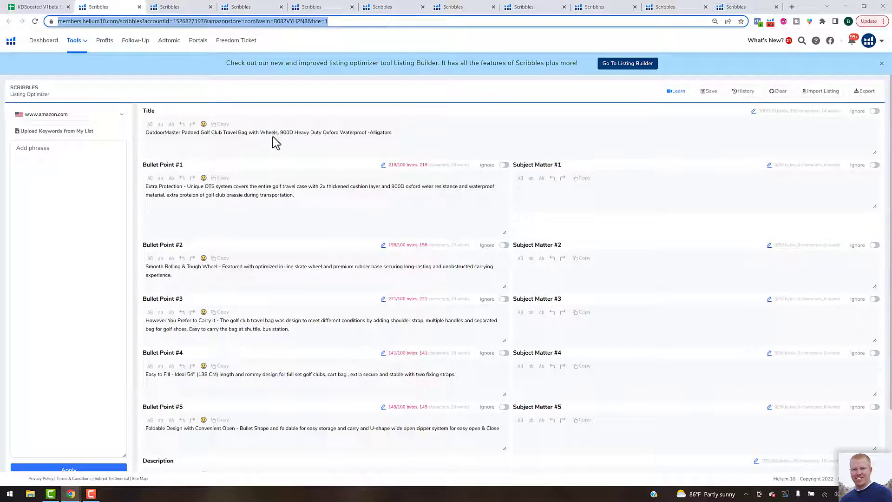
left_click(292, 22)
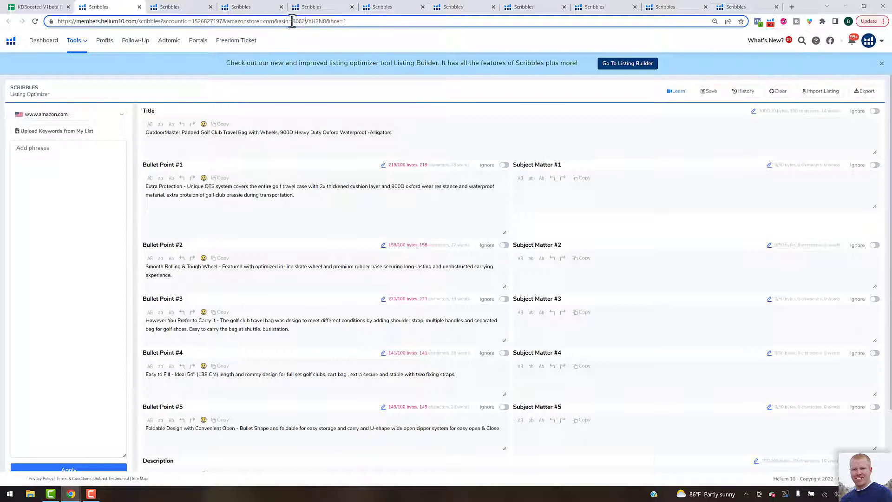
double_click(304, 21)
key("ctrl+c")
Export the Scribbles listing as a CSV file named 1_B082VYH2N8 into the H10 folder of KW Sources - New.
left_click(864, 93)
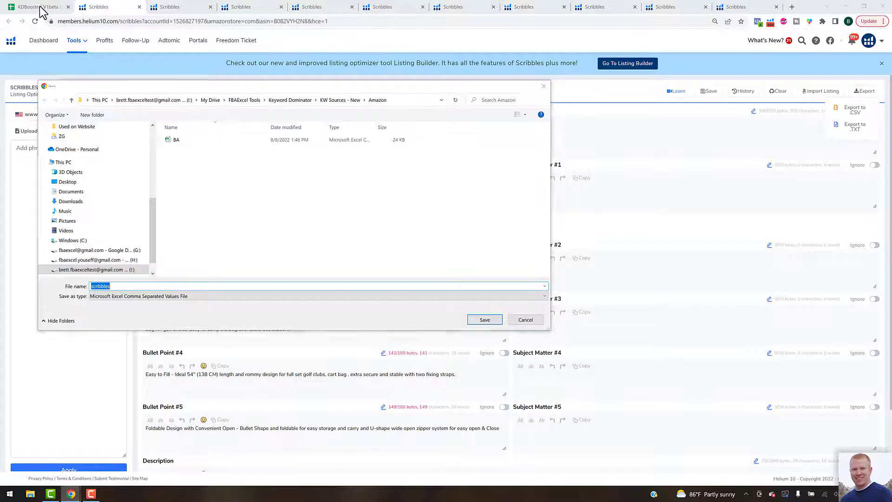
left_click(353, 104)
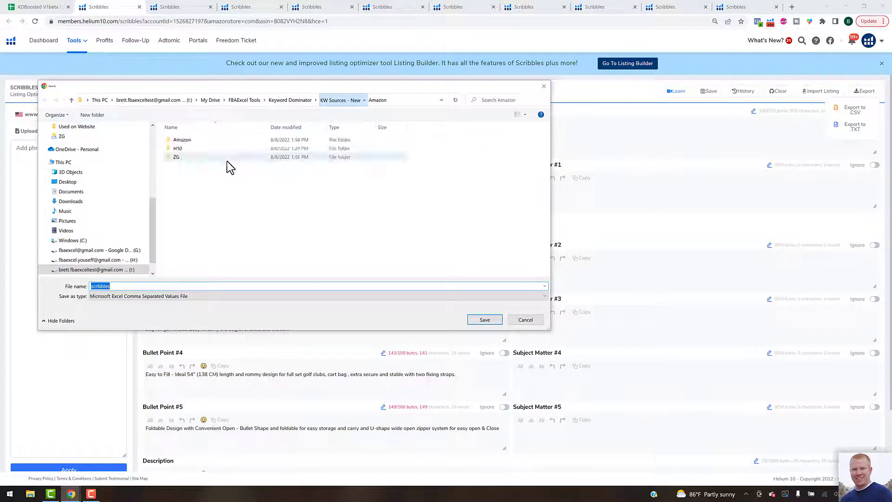
left_click(184, 149)
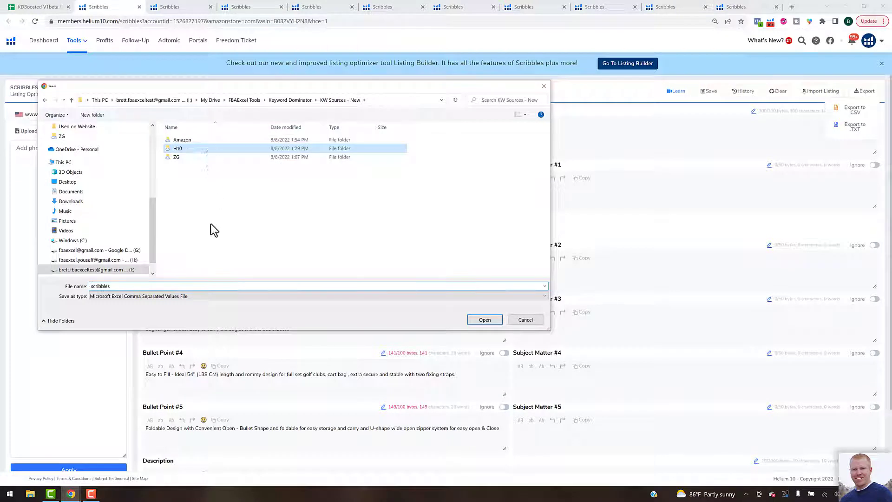
key("Return")
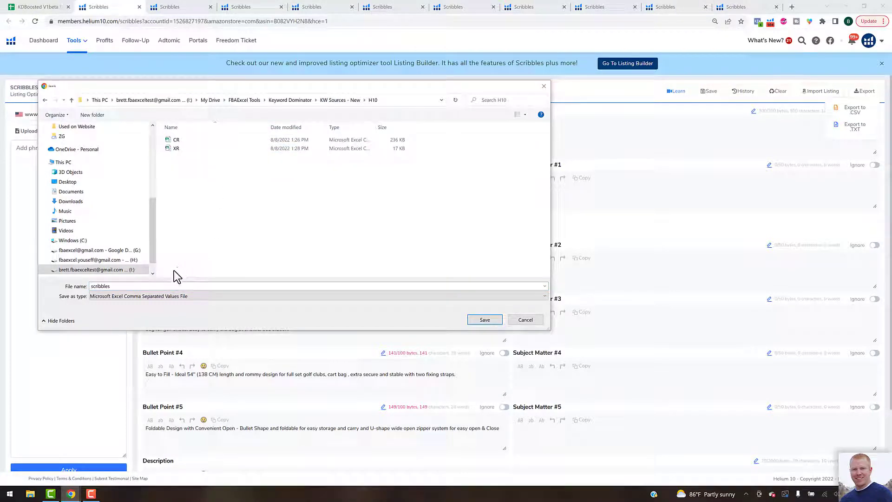
double_click(146, 285)
type("1_")
key("ctrl+v")
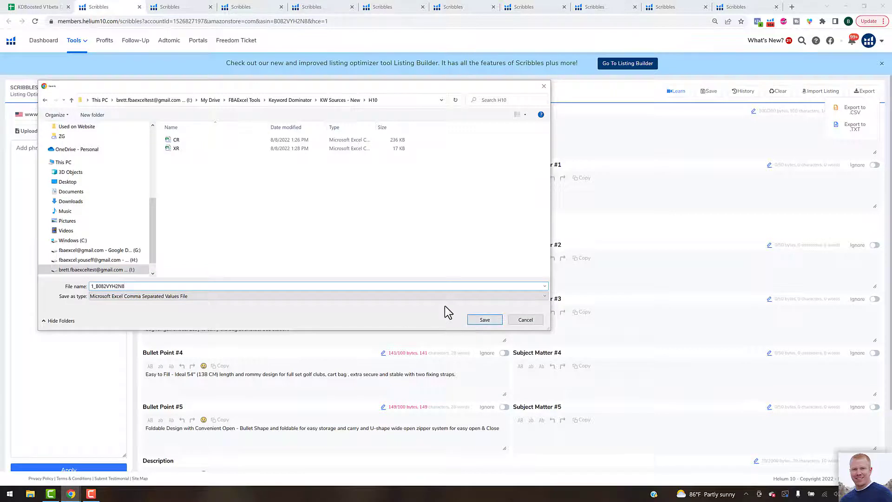
key("Return")
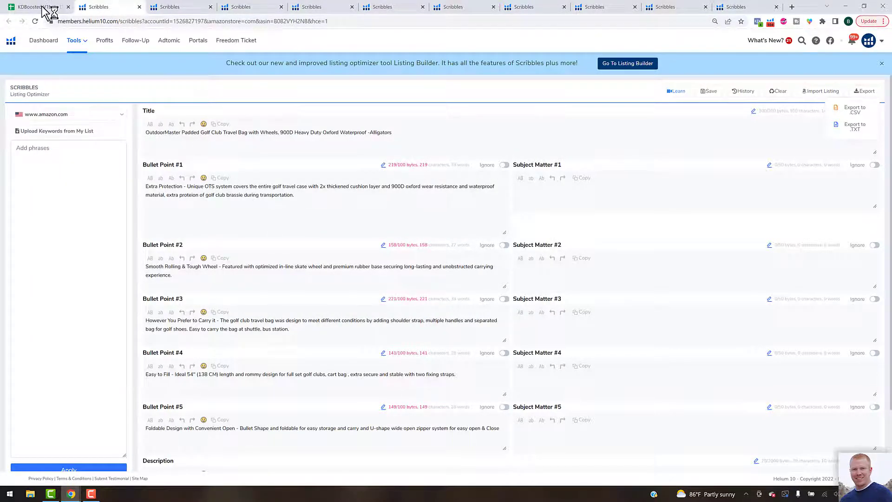
Compare the ASIN1 entry in the KDBoosted V1beta Demo spreadsheet with the ASIN in the first Scribbles page's address.
left_click(72, 11)
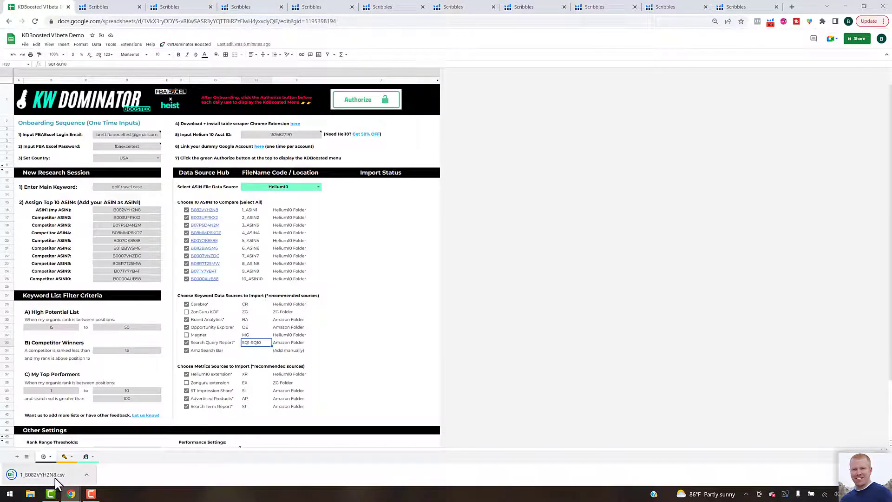
left_click(137, 210)
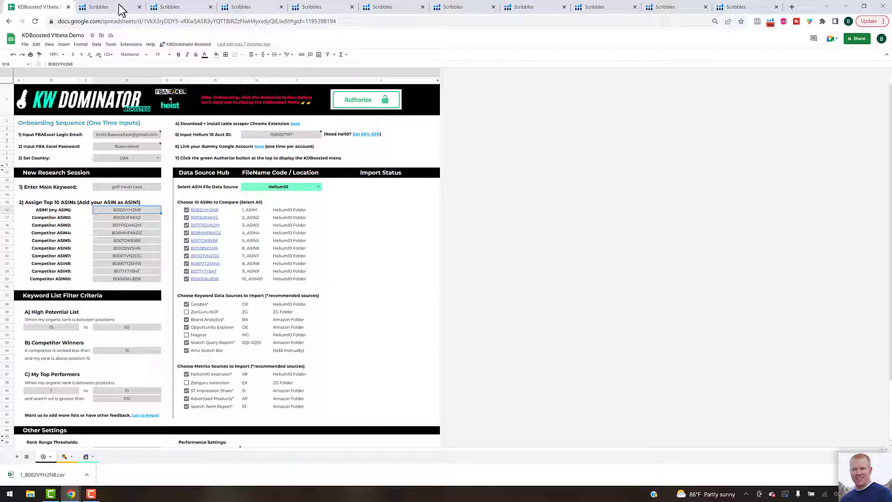
left_click(141, 9)
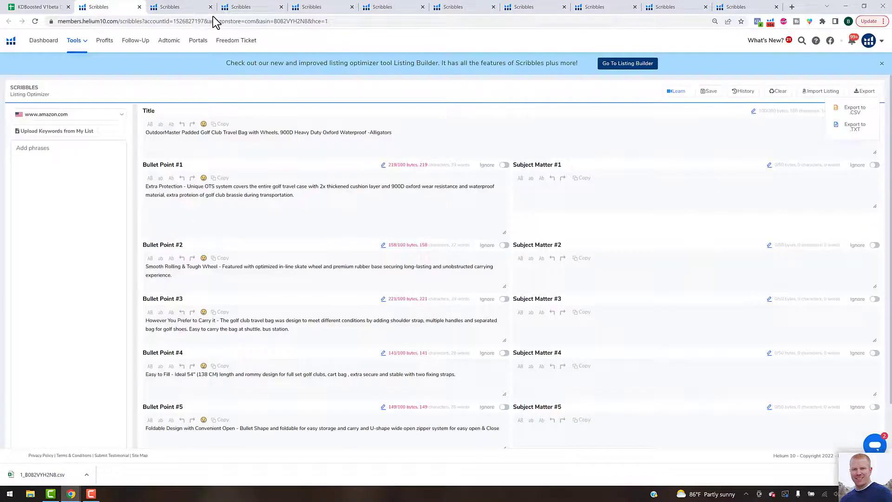
double_click(298, 21)
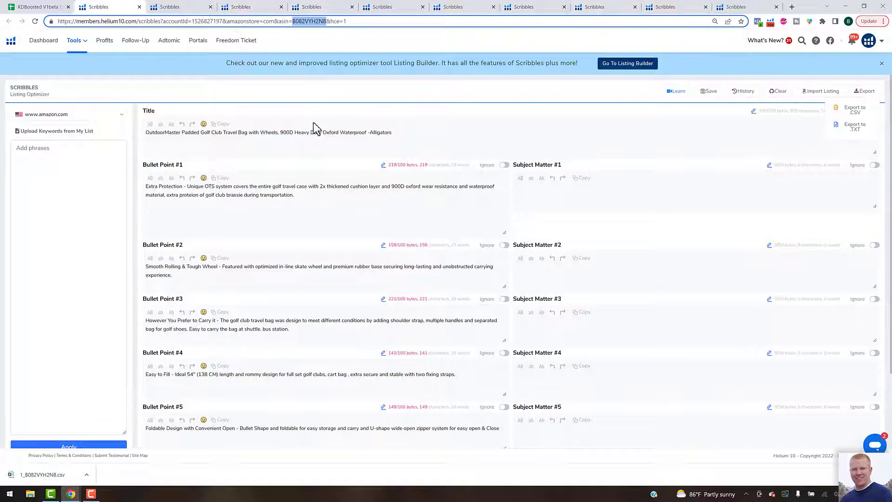
Return to the KDBoosted V1beta Demo spreadsheet and review the New Research Session commands of KWDominator Boosted.
left_click(47, 8)
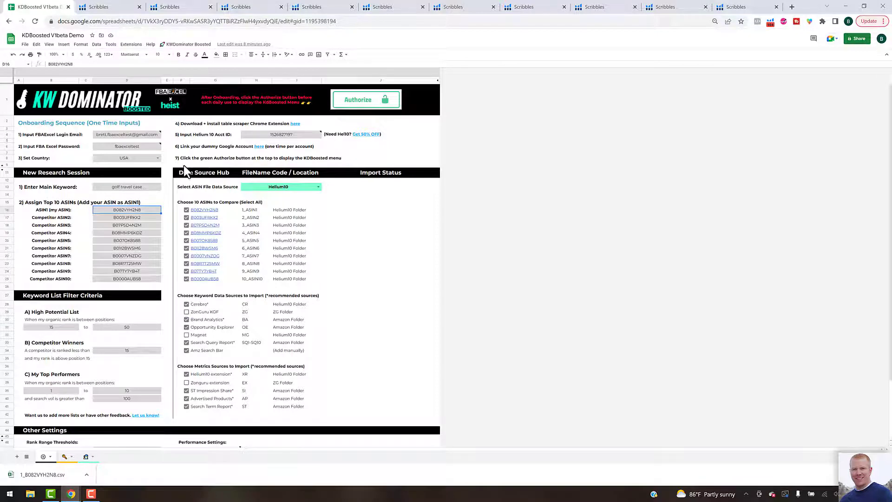
left_click(191, 45)
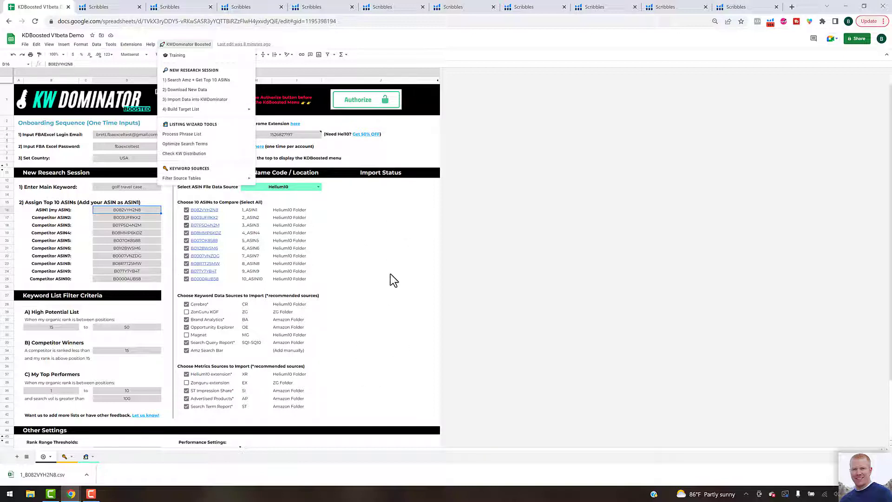
left_click(388, 241)
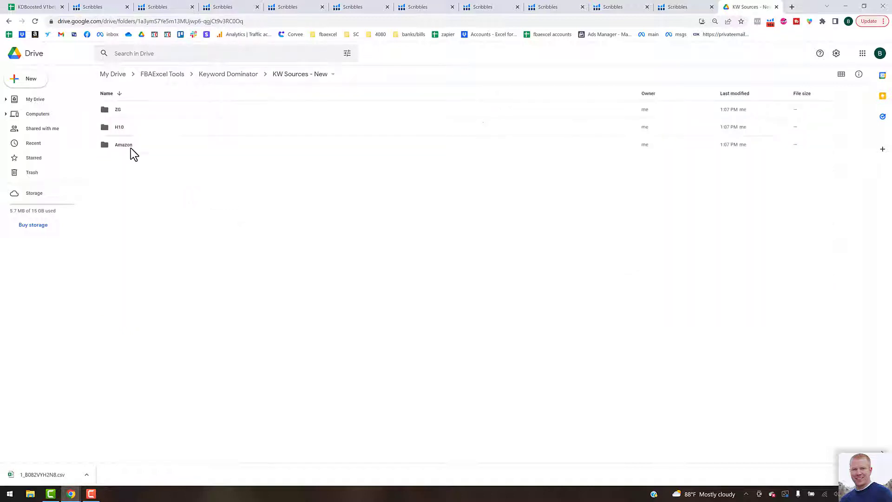
In Google Drive, examine the SQ, ST, SI, OE and AP files in the Amazon folder and return to KW Sources - New.
double_click(142, 147)
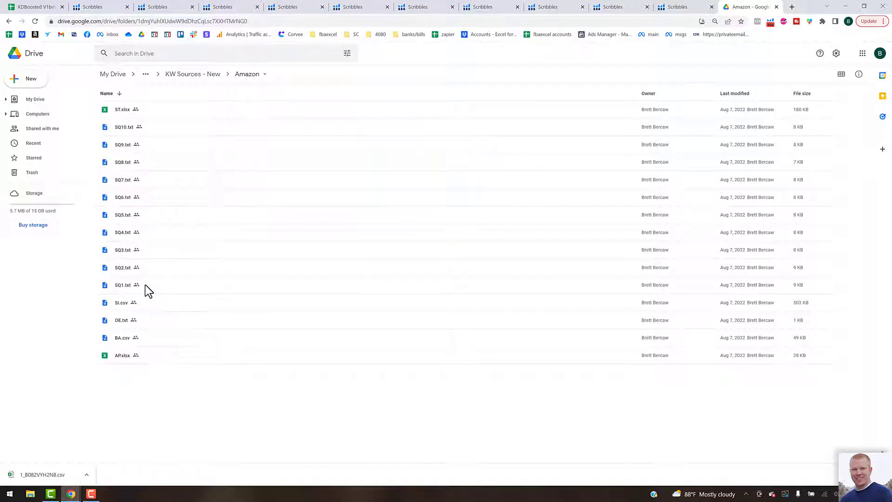
left_click(133, 286)
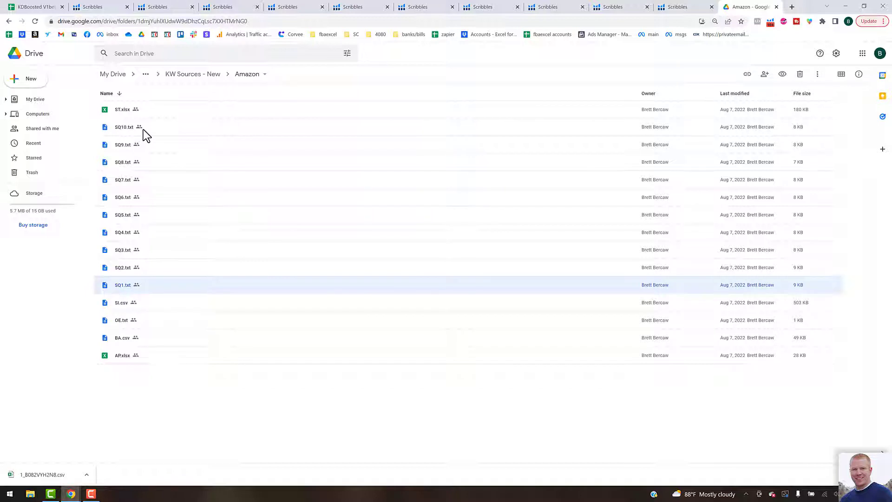
left_click(149, 113)
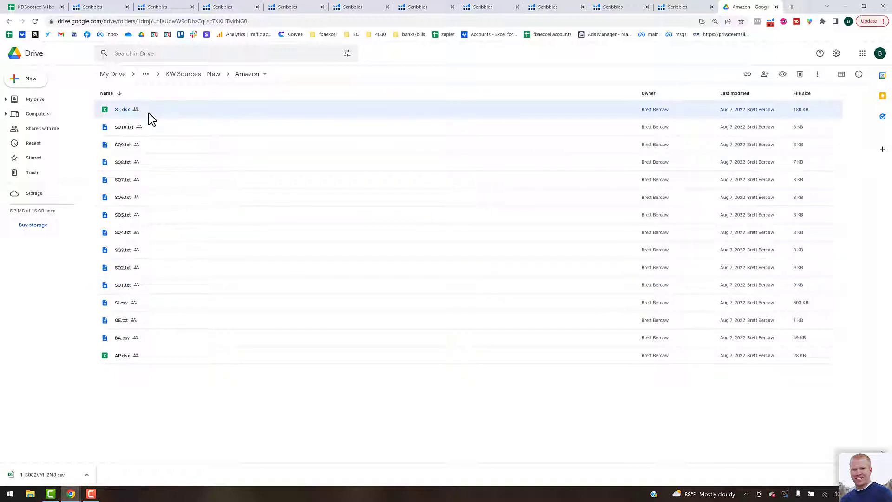
left_click(148, 302)
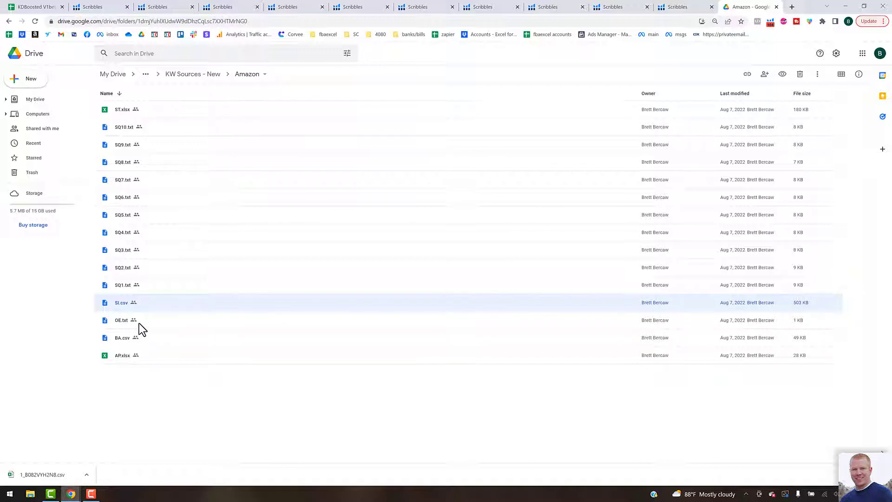
key("Down")
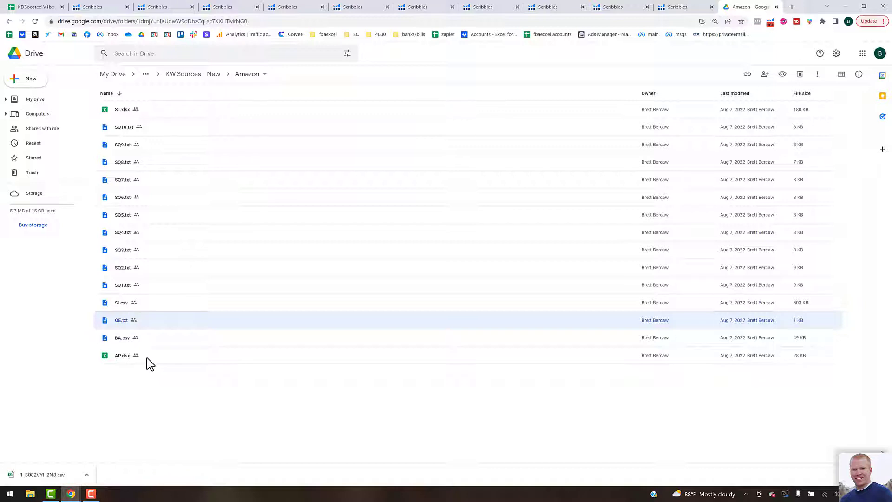
left_click(157, 355)
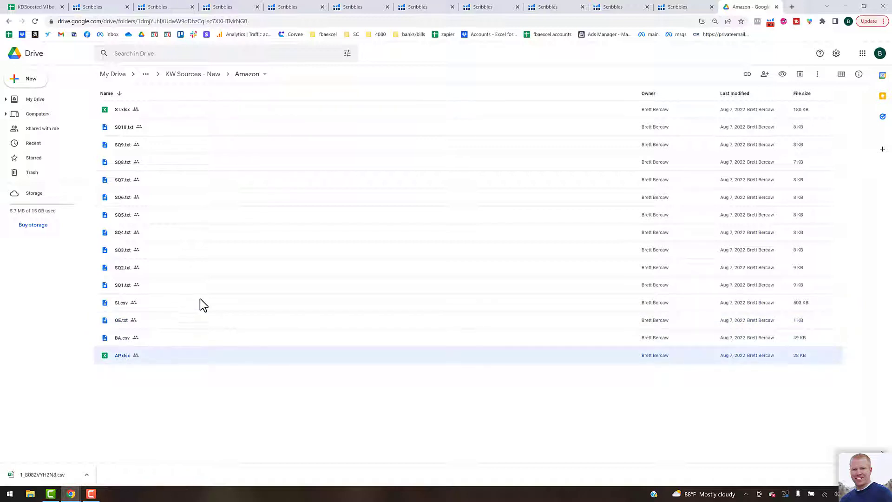
left_click(213, 75)
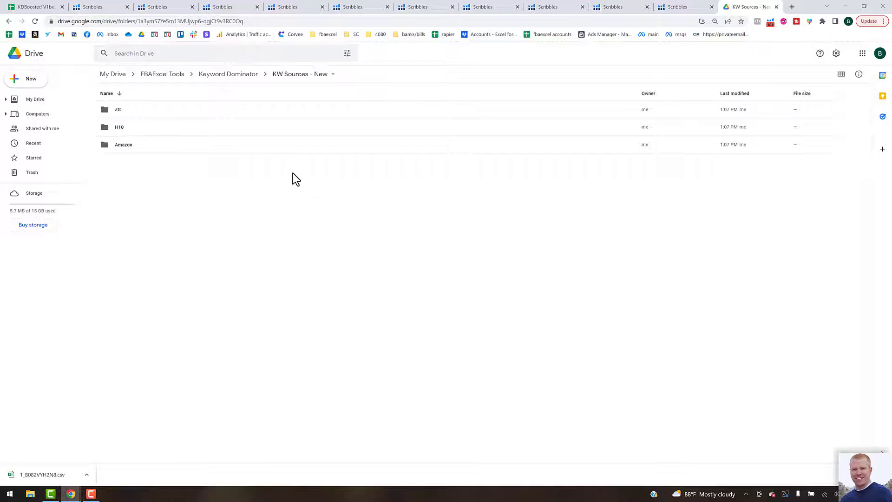
In the KDBoosted V1beta Demo spreadsheet, run Import Data into KWDominator for the checked sources and clear the selection of the Import Status cells.
left_click(37, 8)
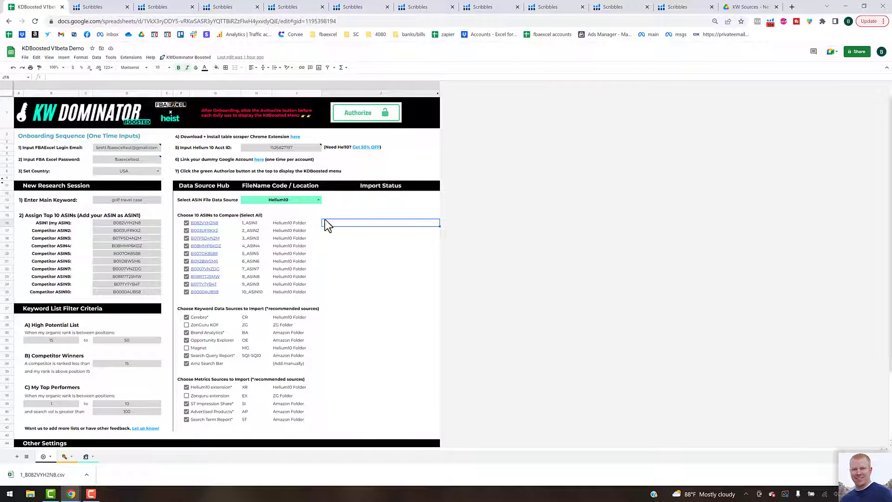
left_click(194, 58)
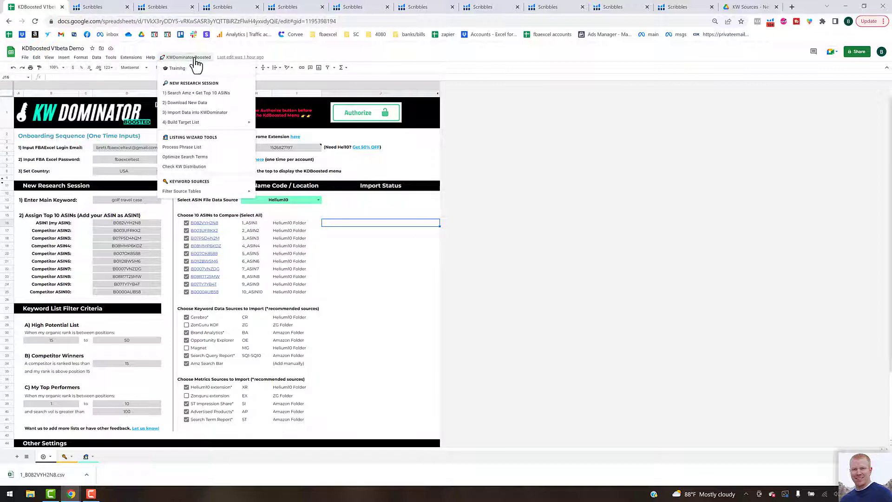
left_click(231, 113)
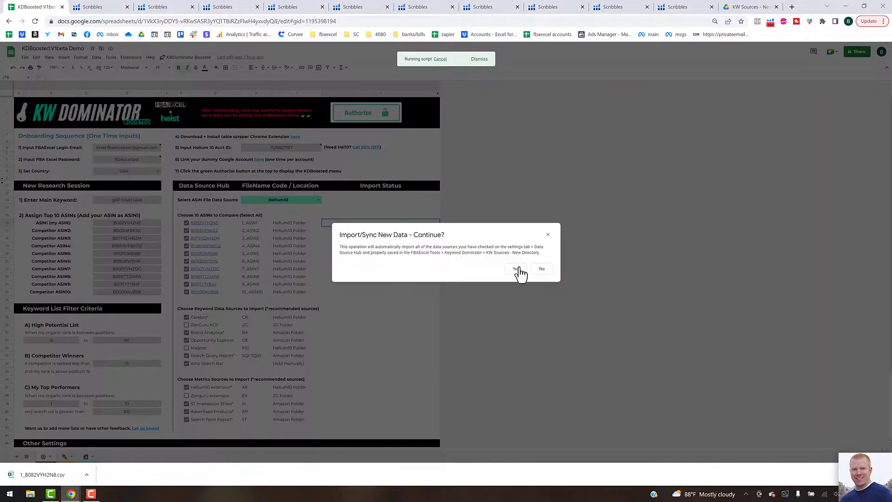
left_click(517, 268)
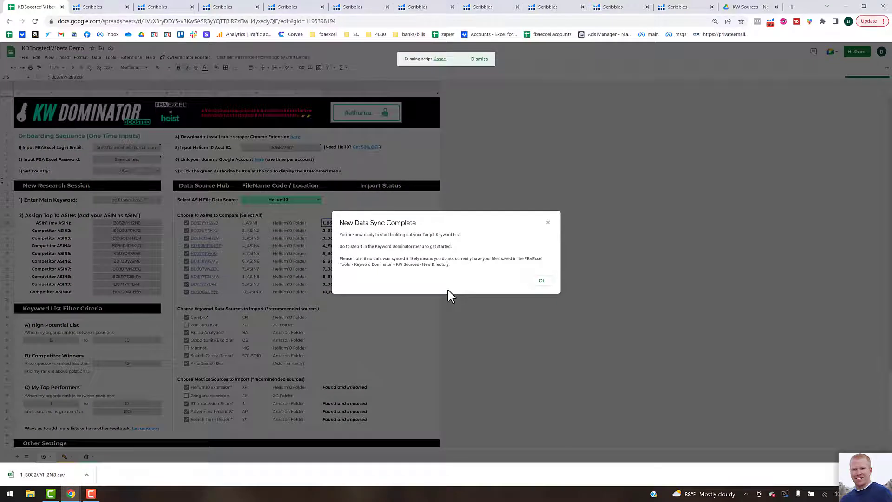
left_click(541, 282)
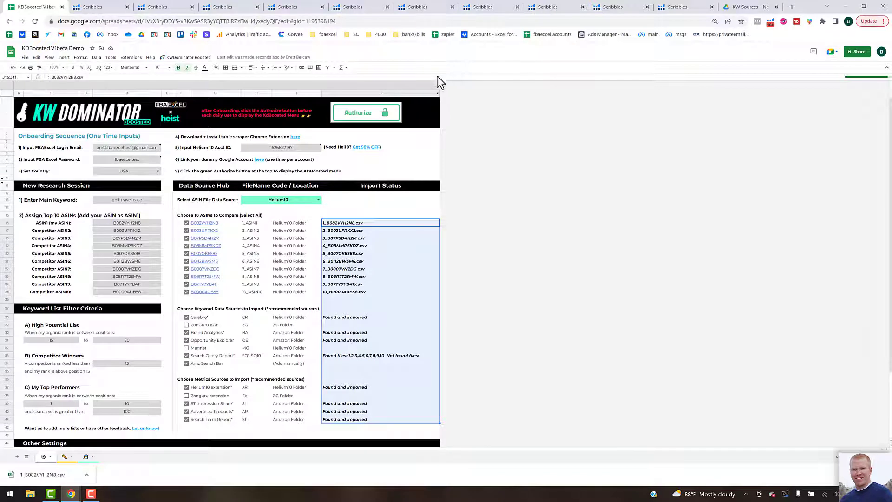
left_click(409, 210)
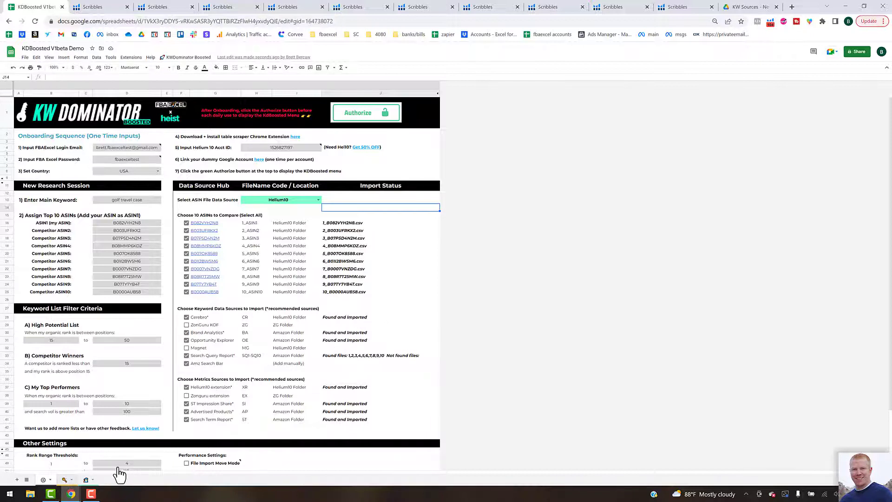
On the keyword sources sheet, collapse the Custom List and expand the Search Query Report, Opportunity Explorer and remaining source tables to review them.
left_click(64, 480)
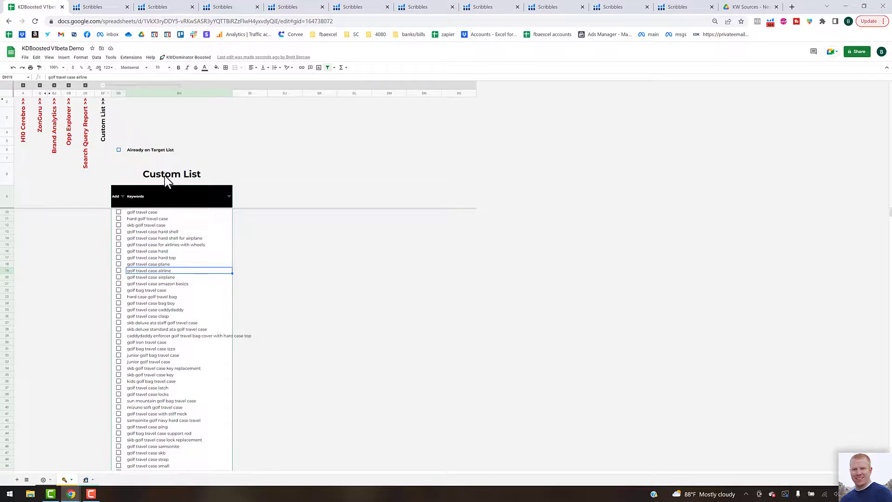
left_click(102, 86)
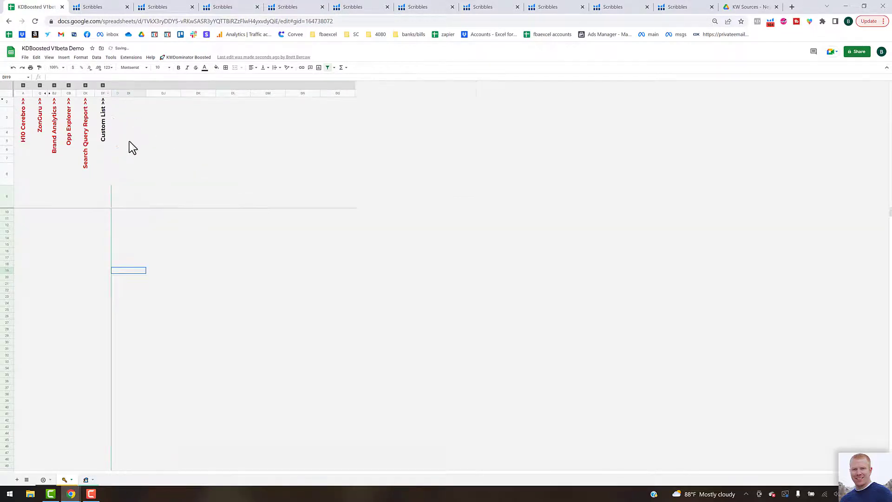
left_click(88, 86)
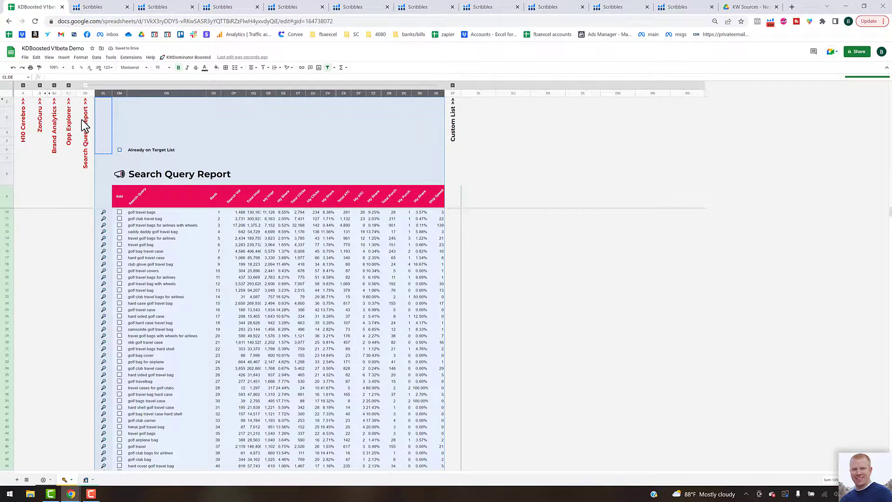
left_click(68, 86)
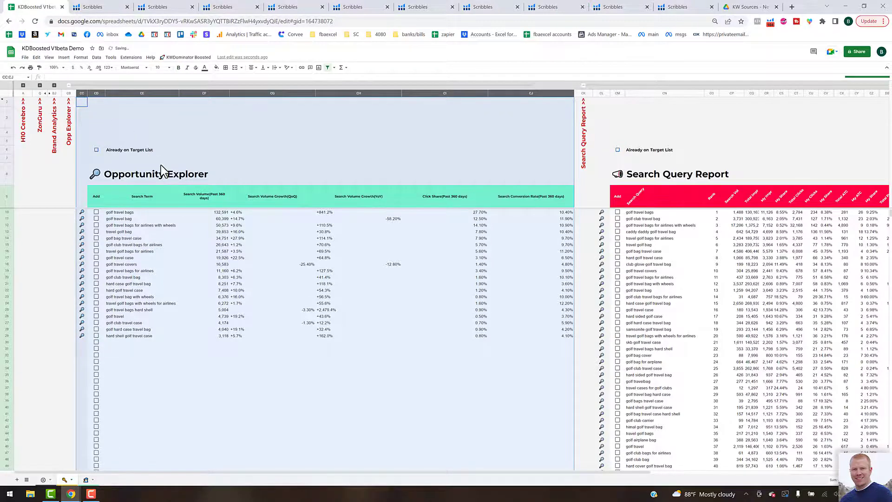
left_click(54, 86)
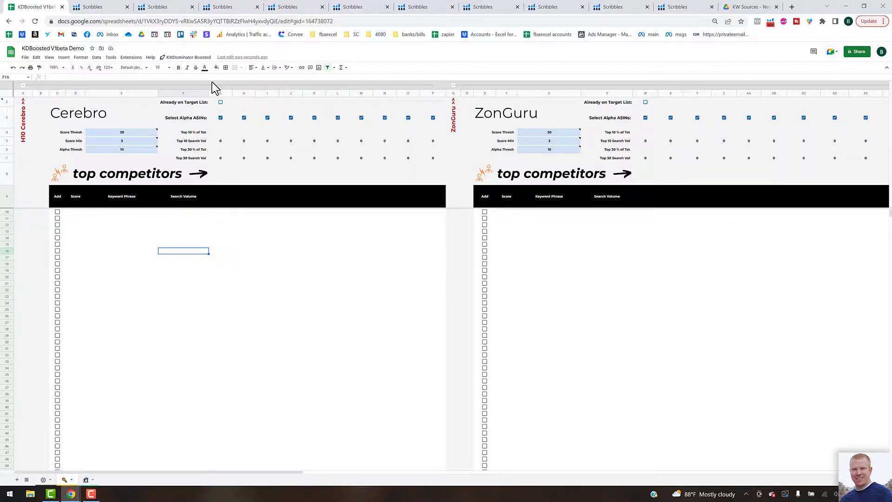
Review the Build Target List commands of KWDominator Boosted, including the ZonGuru options.
left_click(187, 58)
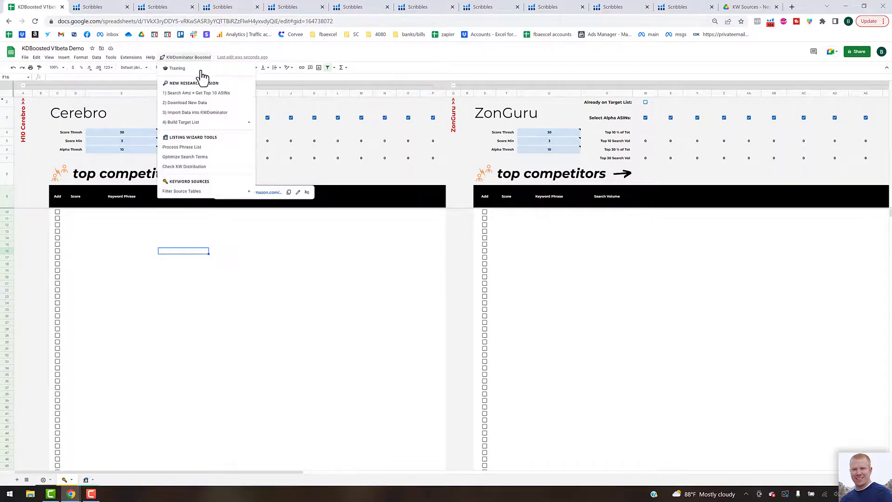
mouse_move(232, 126)
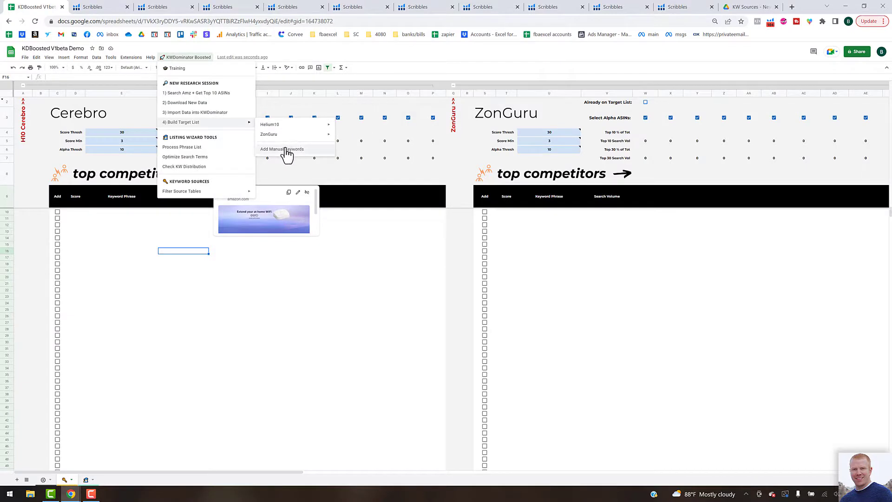
mouse_move(288, 134)
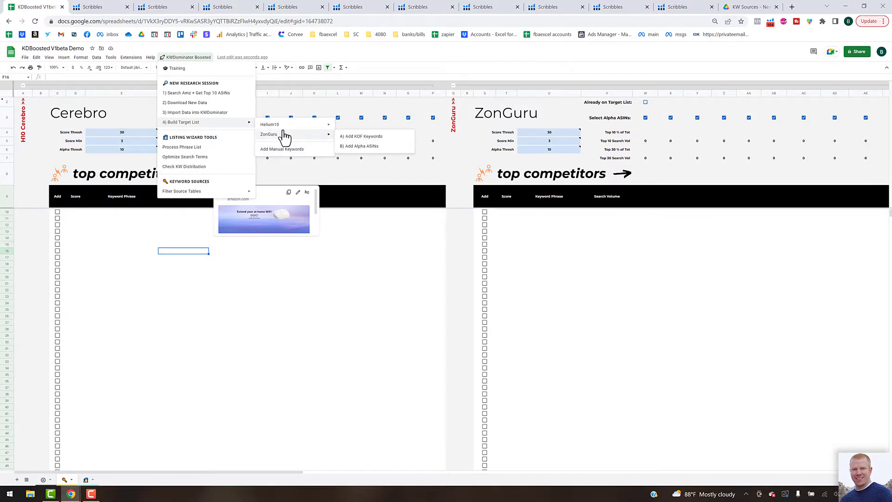